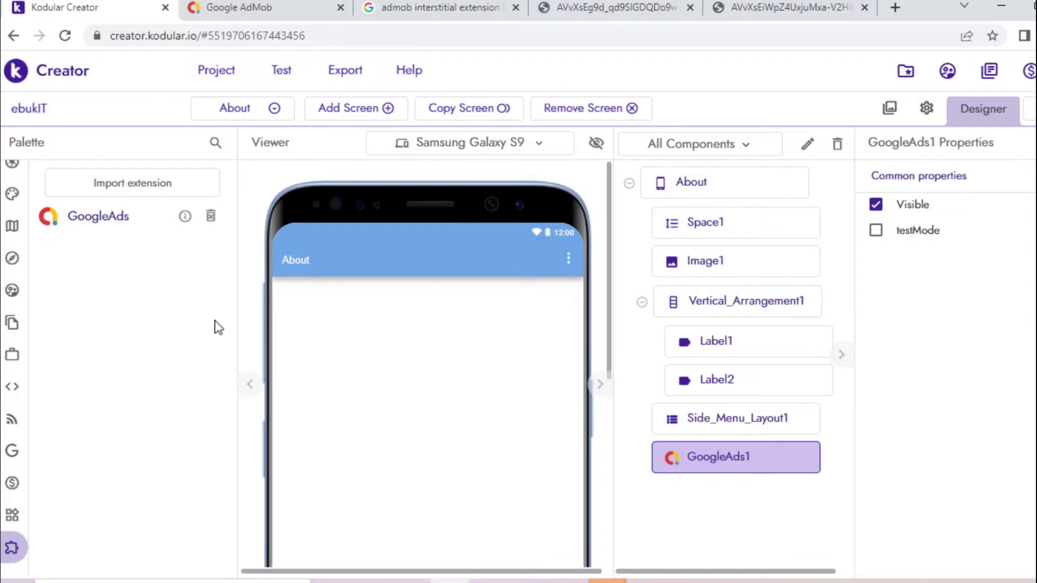
pyautogui.scroll(-1, 606, 365)
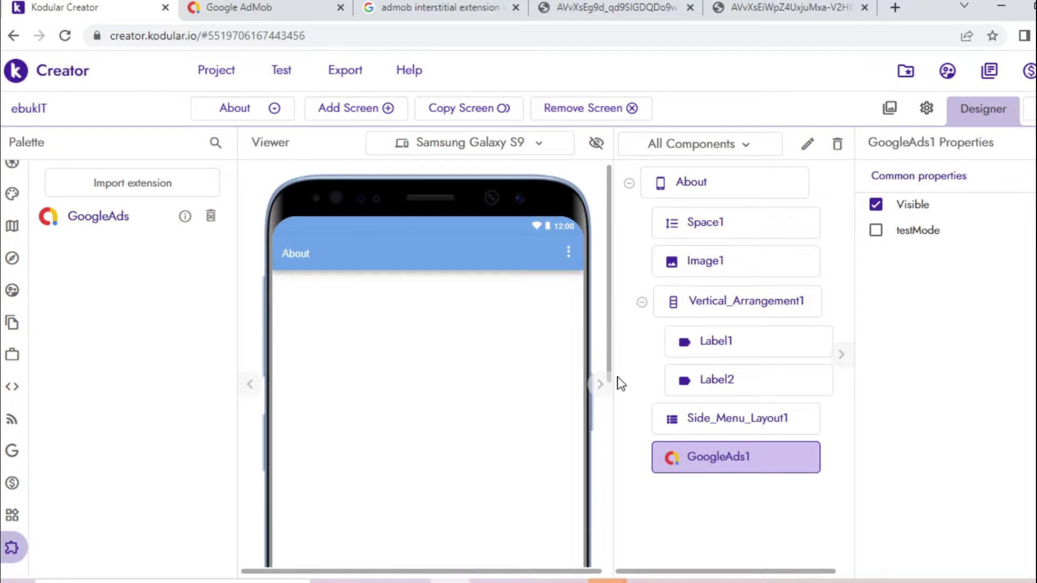
pyautogui.scroll(-2, 603, 410)
pyautogui.scroll(2, 611, 406)
pyautogui.scroll(-2, 611, 408)
pyautogui.scroll(2, 611, 407)
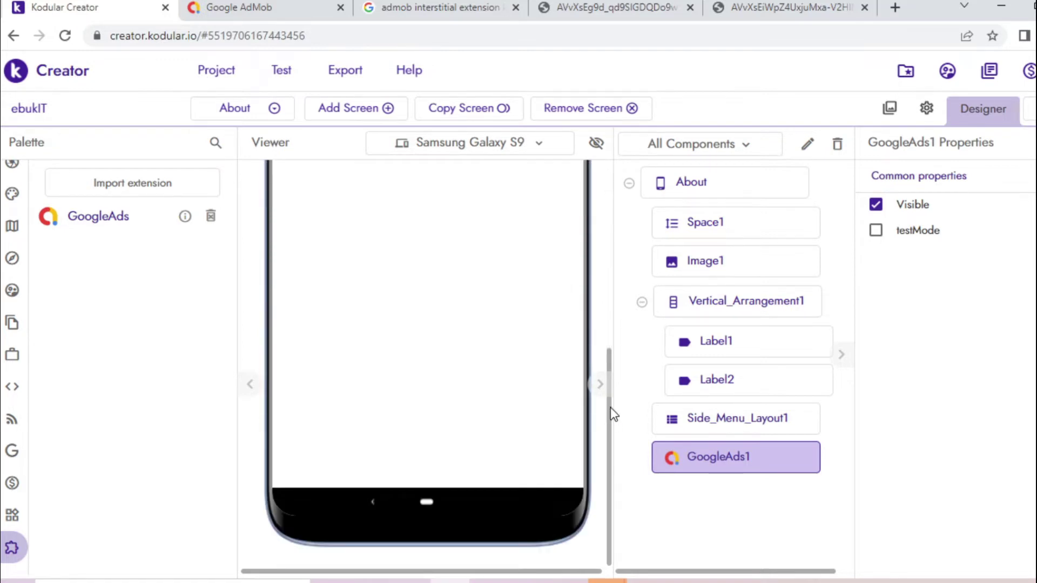
pyautogui.scroll(3, 609, 356)
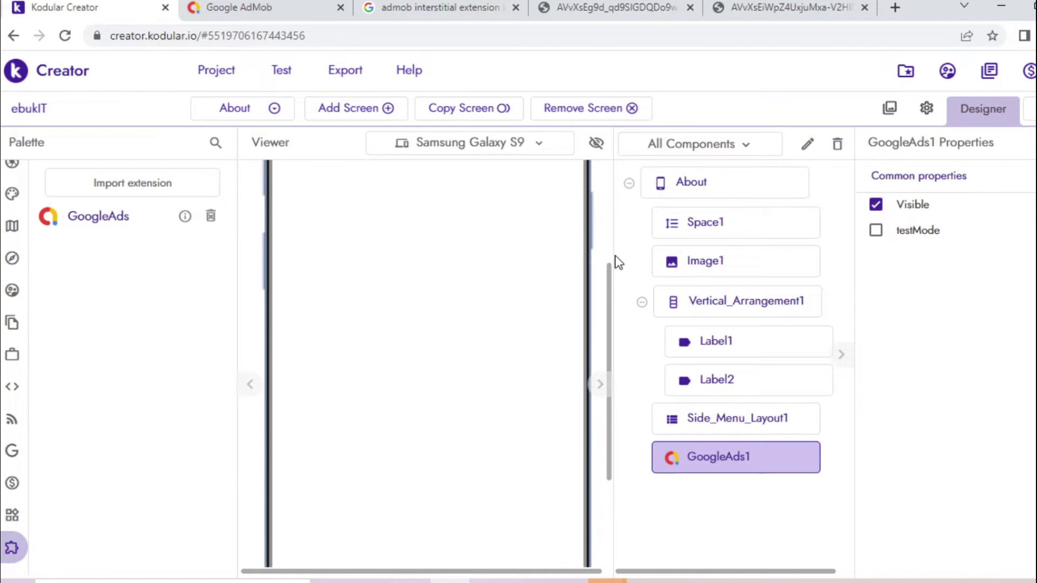
pyautogui.scroll(2, 614, 220)
pyautogui.scroll(-3, 610, 259)
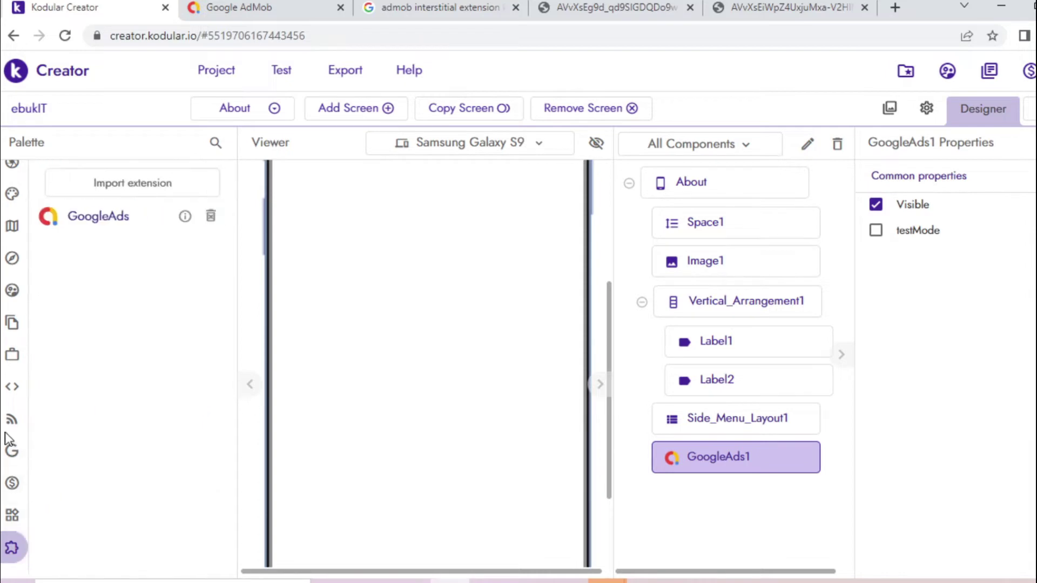
# Step: Expand Monetization > General > Advertising in the Palette to list the Banner and Interstitial Ad components
pyautogui.click(84, 486)
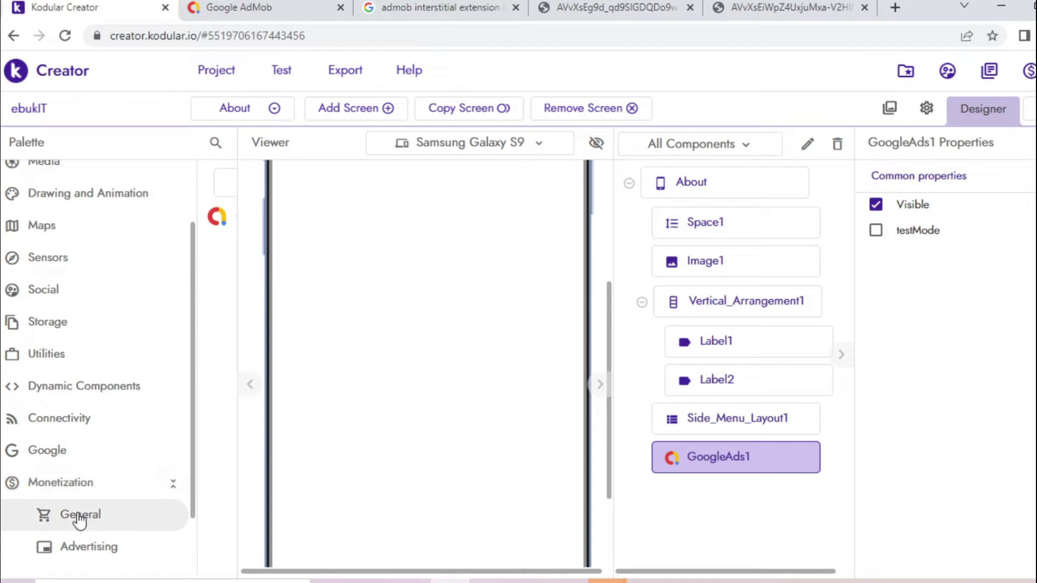
pyautogui.click(78, 518)
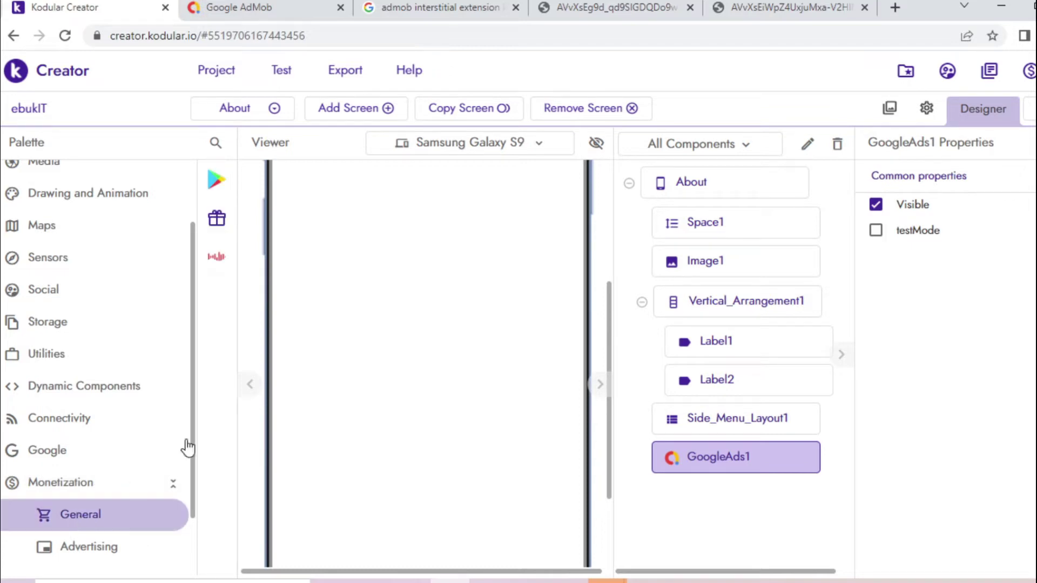
pyautogui.click(109, 556)
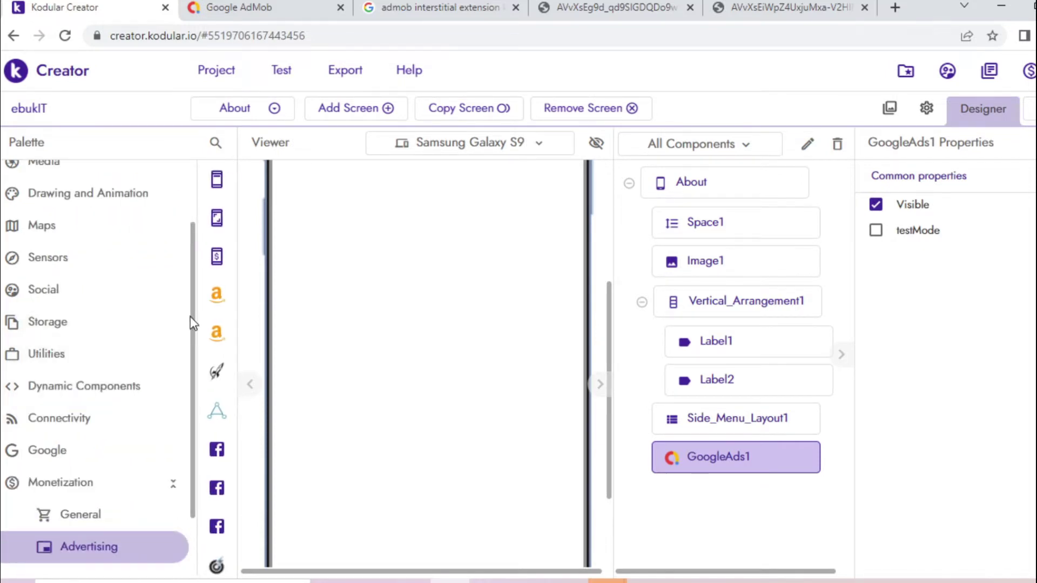
pyautogui.scroll(-2, 184, 389)
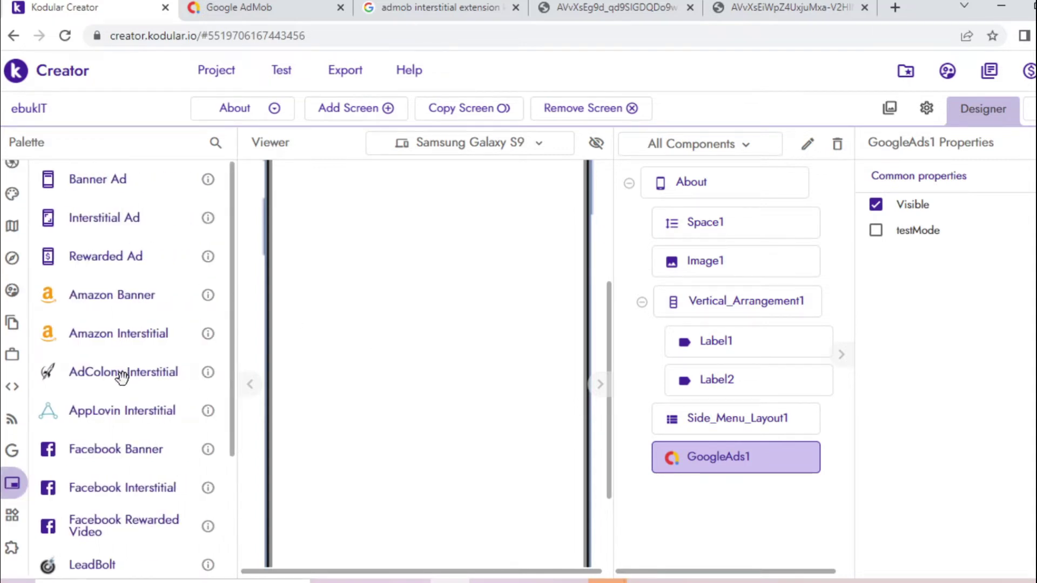
pyautogui.scroll(-1, 120, 376)
pyautogui.scroll(-1, 121, 379)
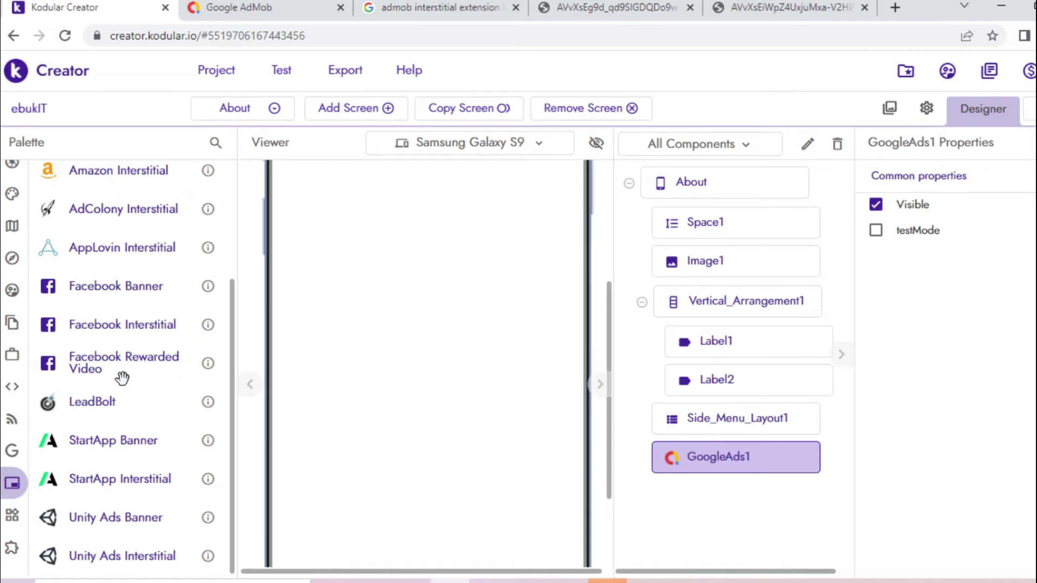
pyautogui.scroll(2, 122, 379)
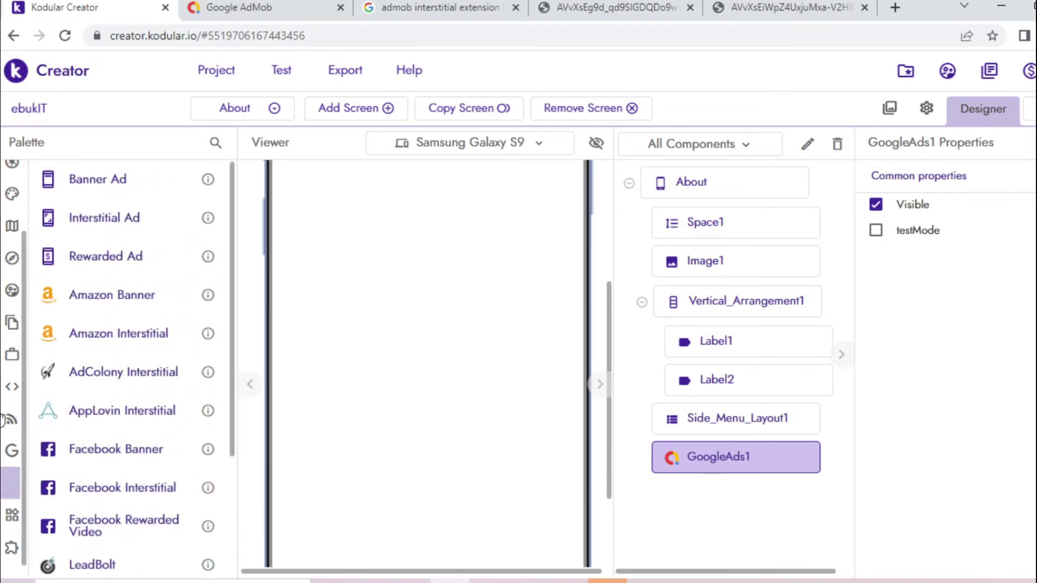
pyautogui.moveTo(13, 354)
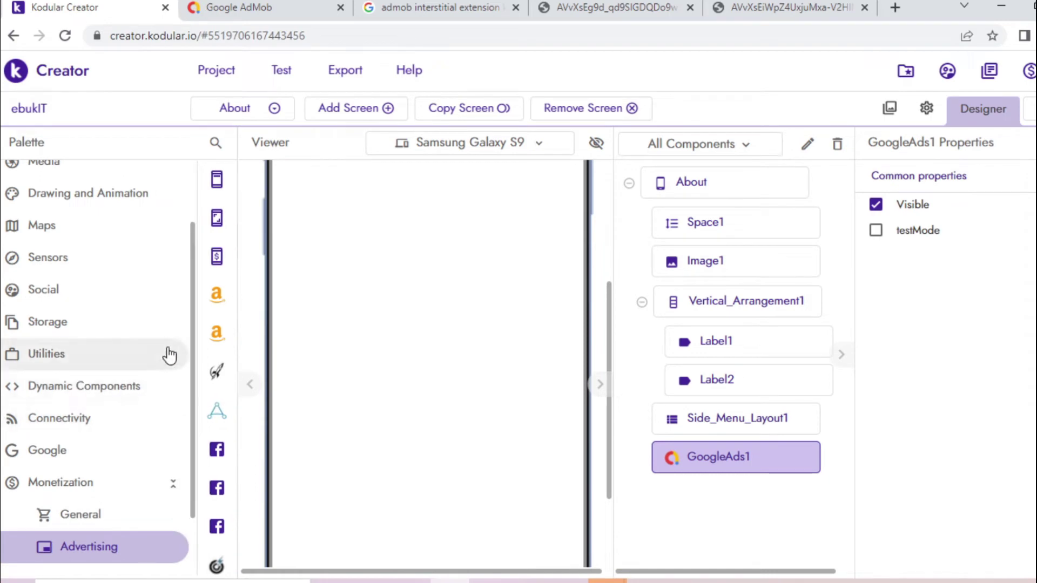
pyautogui.scroll(-2, 188, 389)
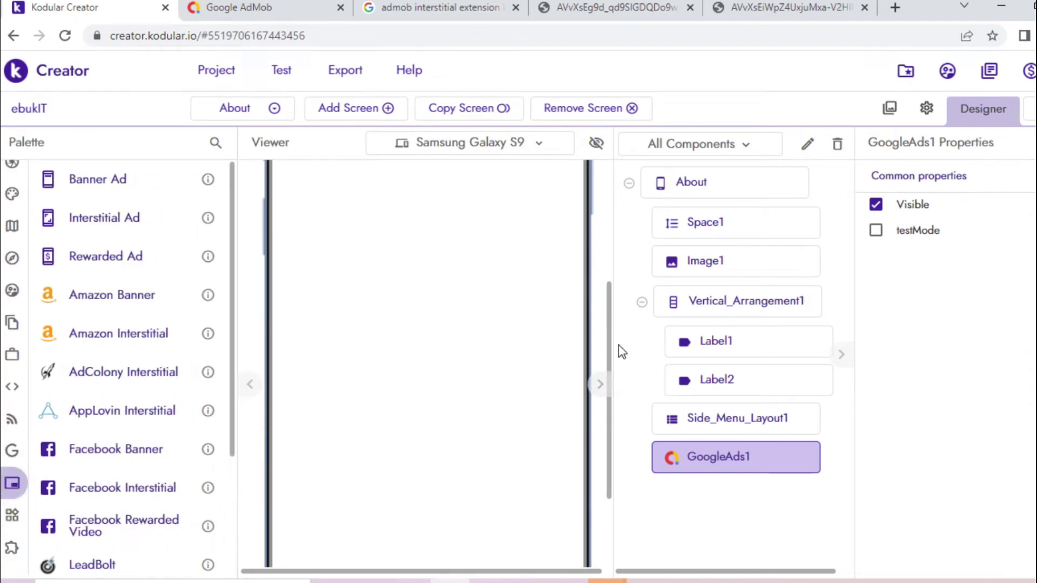
pyautogui.moveTo(610, 338); pyautogui.dragTo(610, 407)
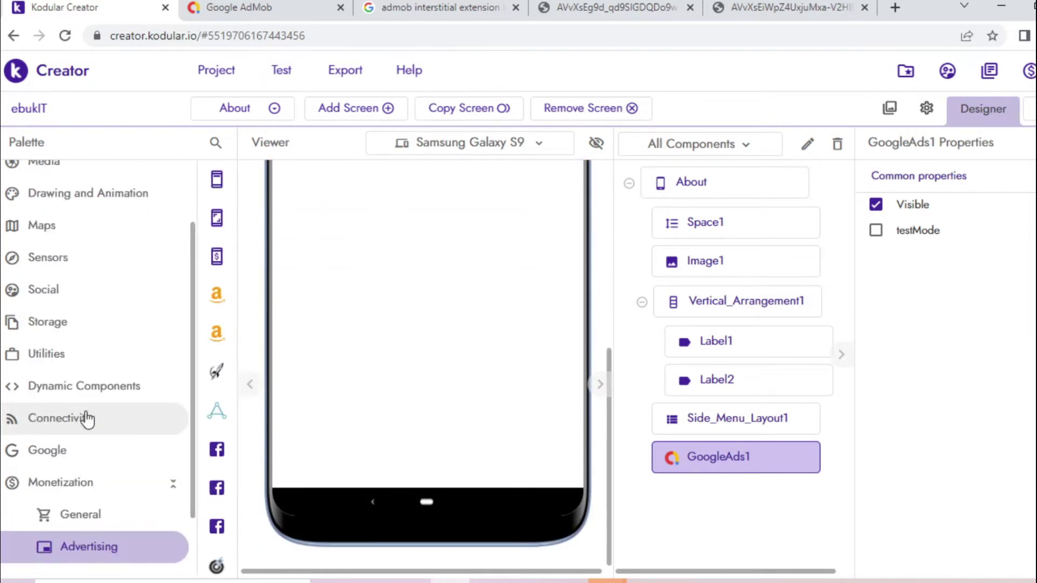
pyautogui.scroll(-2, 190, 535)
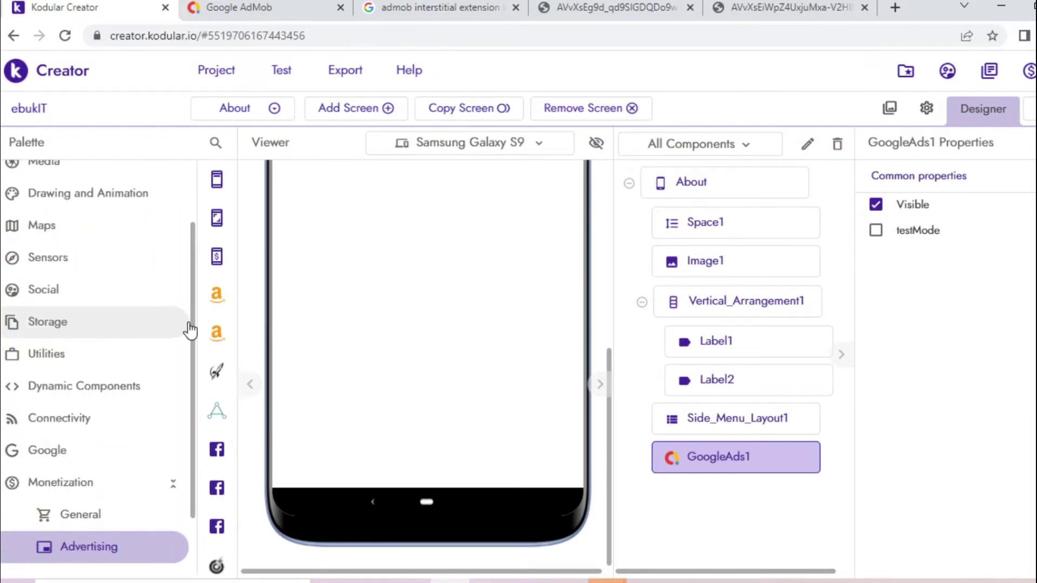
pyautogui.scroll(-2, 187, 405)
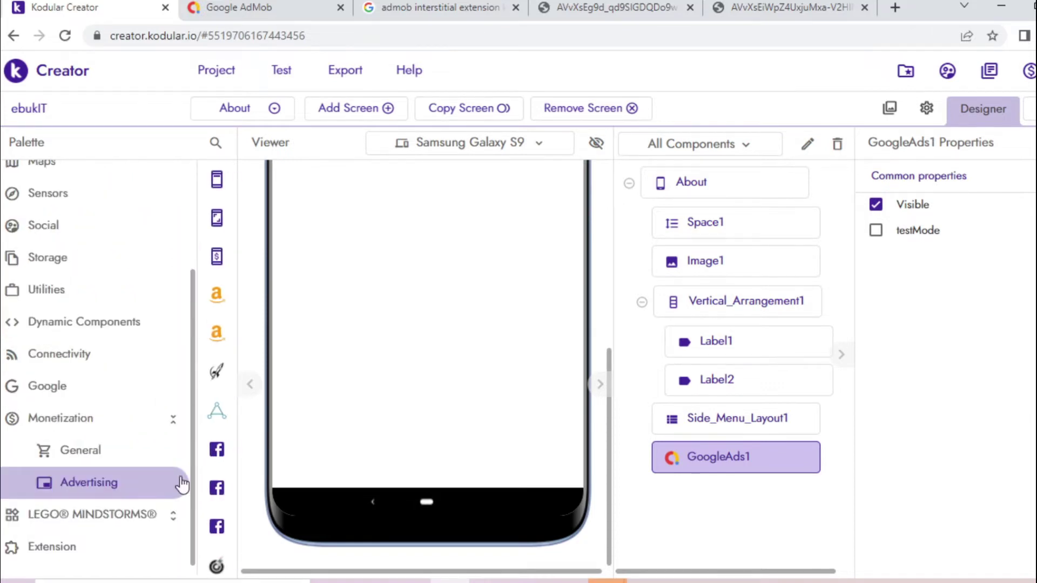
# Step: Show the Palette's Extension category, where the imported GoogleAds extension is listed
pyautogui.click(77, 543)
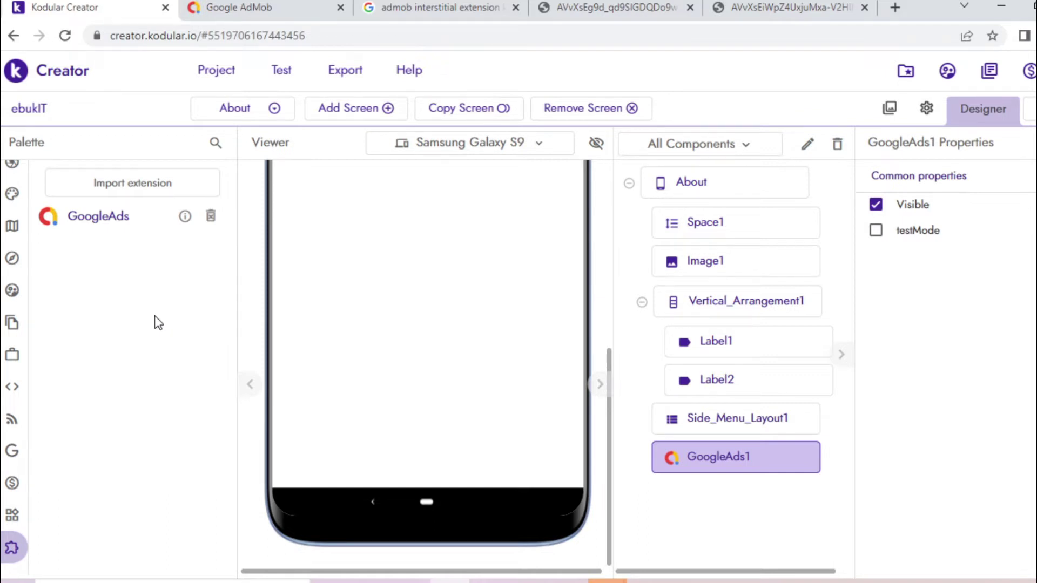
pyautogui.moveTo(612, 360)
pyautogui.mouseDown()
pyautogui.moveTo(623, 190)
pyautogui.moveTo(618, 324)
pyautogui.moveTo(613, 200)
pyautogui.mouseUp()
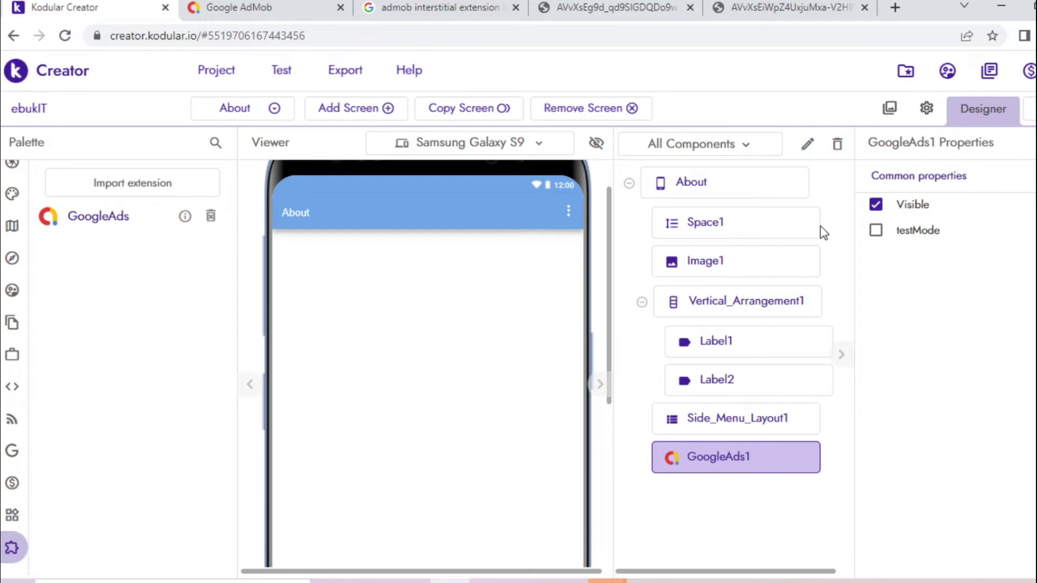
pyautogui.click(283, 4)
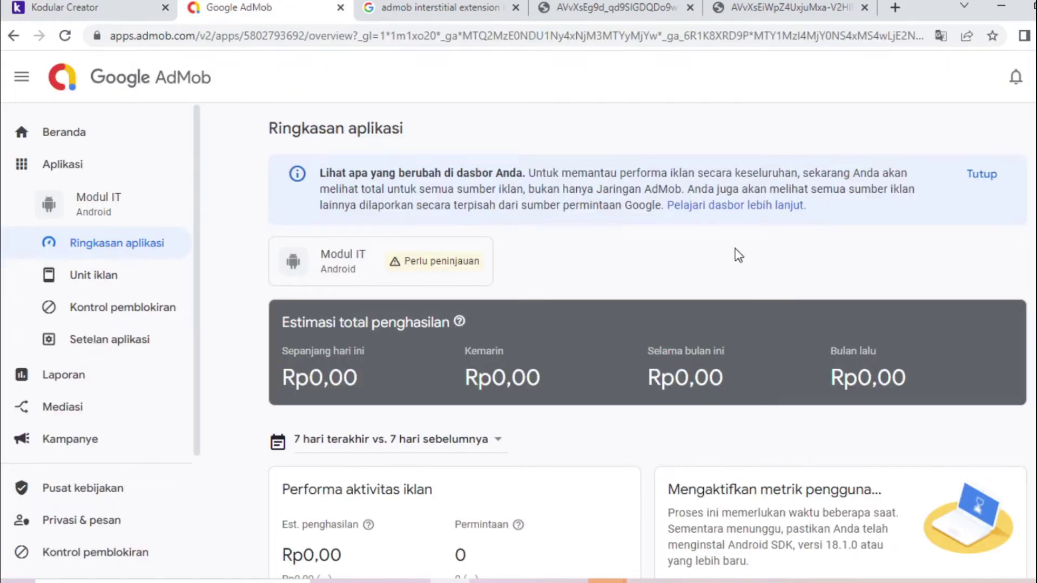
pyautogui.scroll(-5, 262, 195)
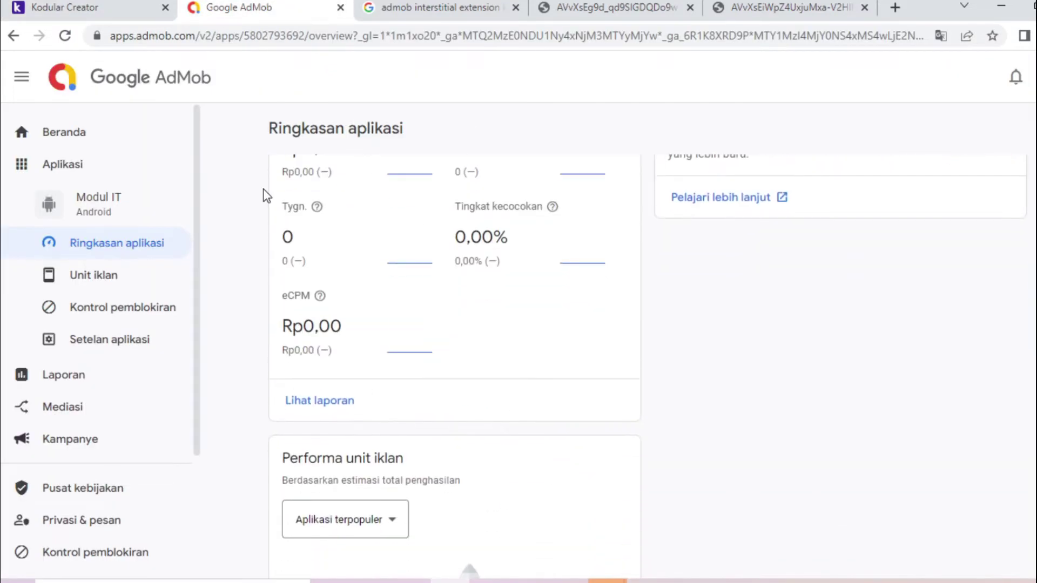
pyautogui.click(97, 7)
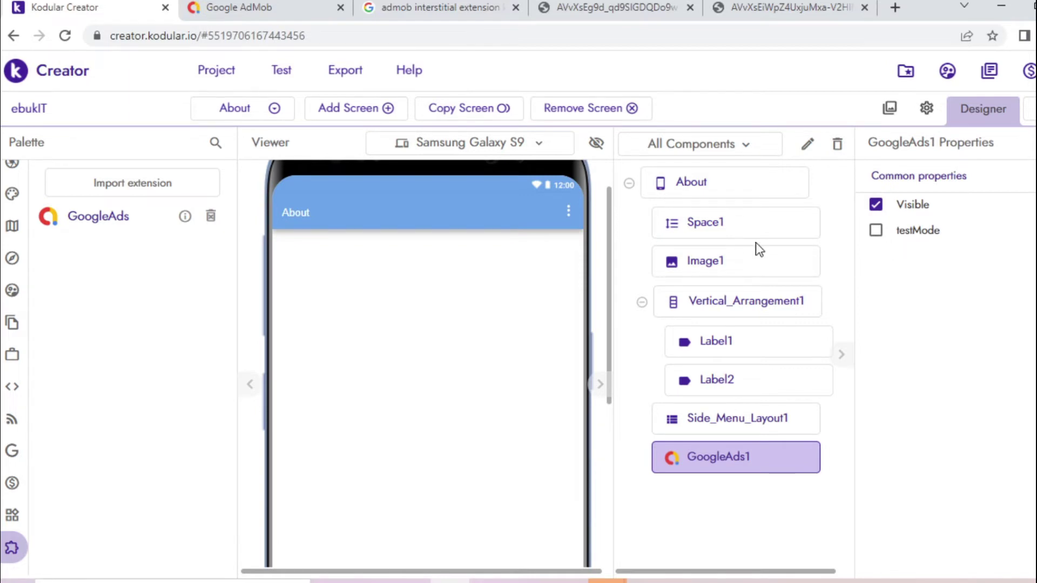
# Step: Enable GoogleAds1's testMode property, keeping Visible enabled
pyautogui.click(877, 237)
pyautogui.scroll(-1, 614, 308)
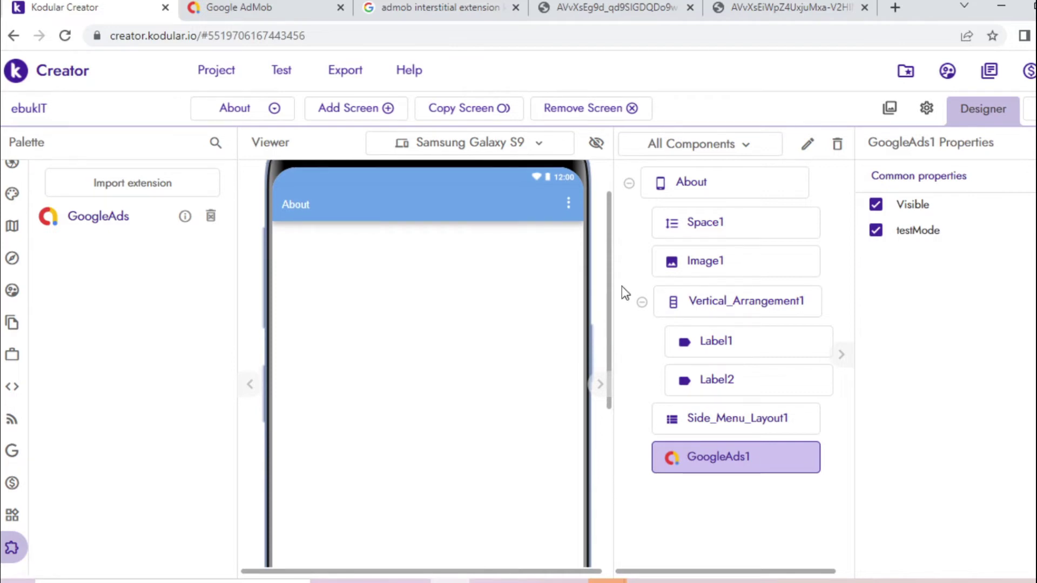
pyautogui.scroll(3, 614, 296)
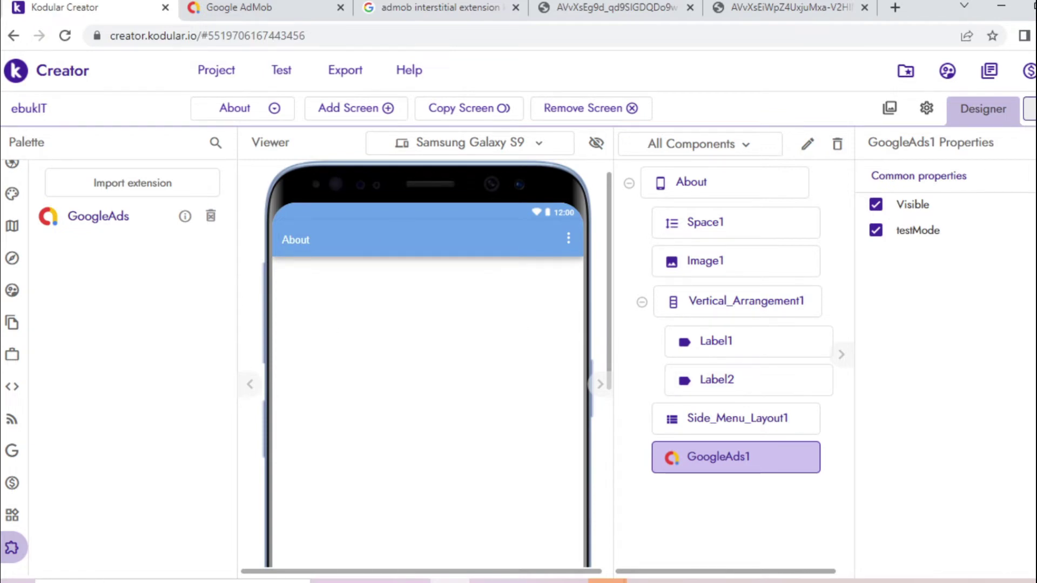
# Step: Switch the About screen to the Blocks editor, after a brief return to the Designer
pyautogui.click(1031, 108)
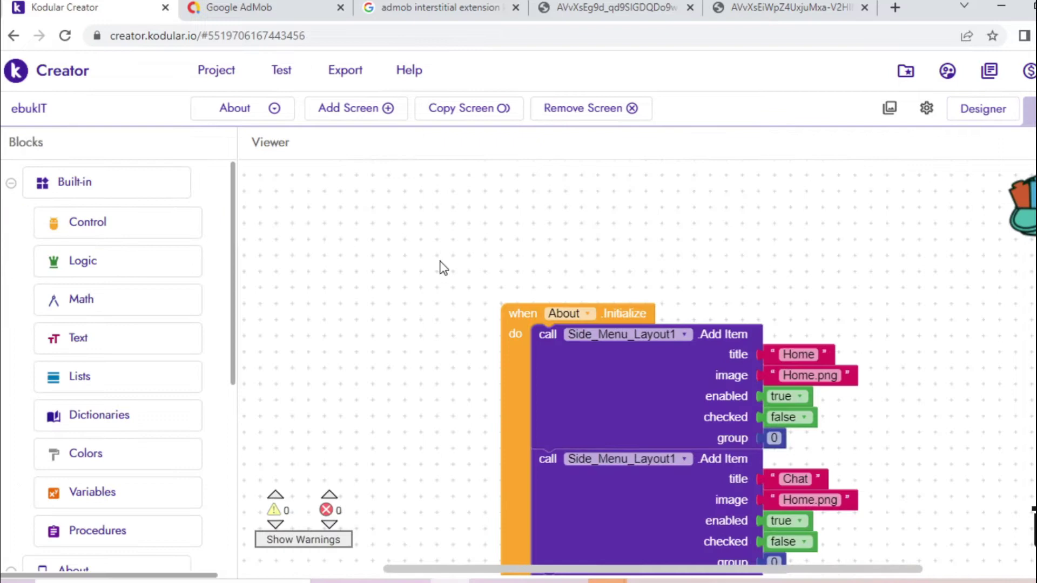
pyautogui.scroll(-2, 682, 364)
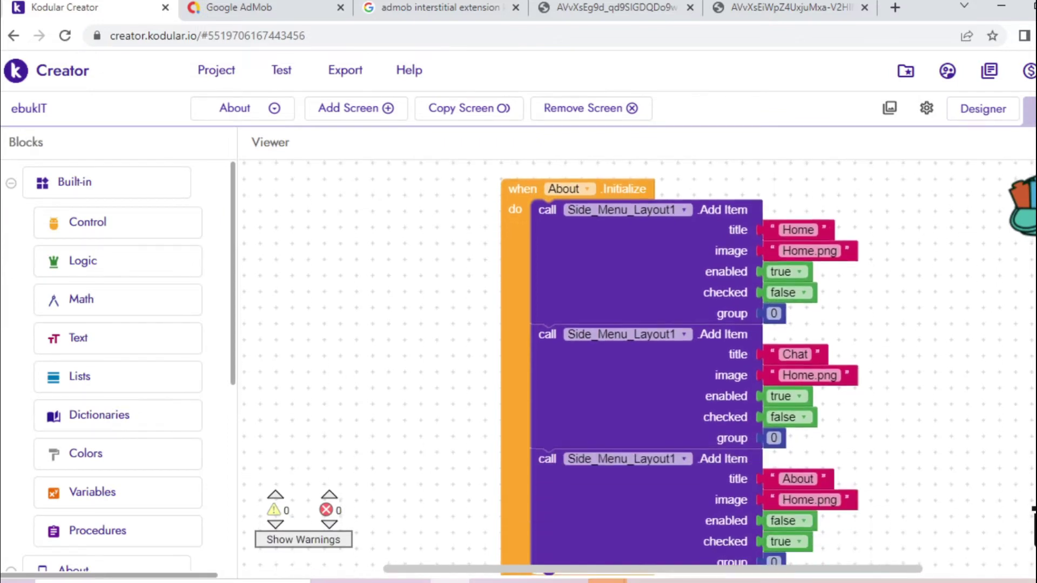
pyautogui.scroll(-3, 681, 365)
pyautogui.scroll(6, 680, 365)
pyautogui.scroll(-2, 680, 364)
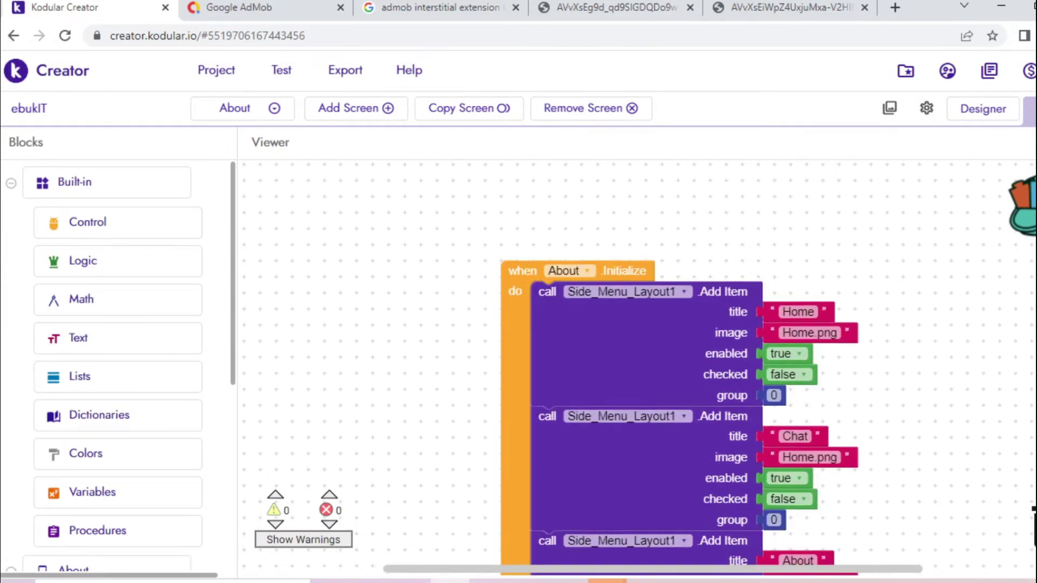
pyautogui.scroll(-1, 681, 365)
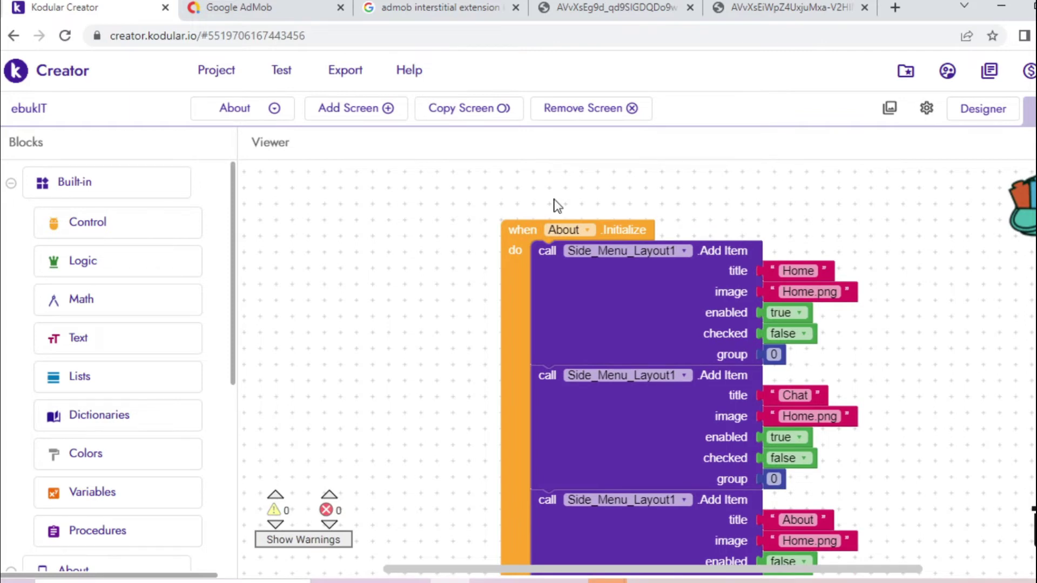
pyautogui.click(967, 119)
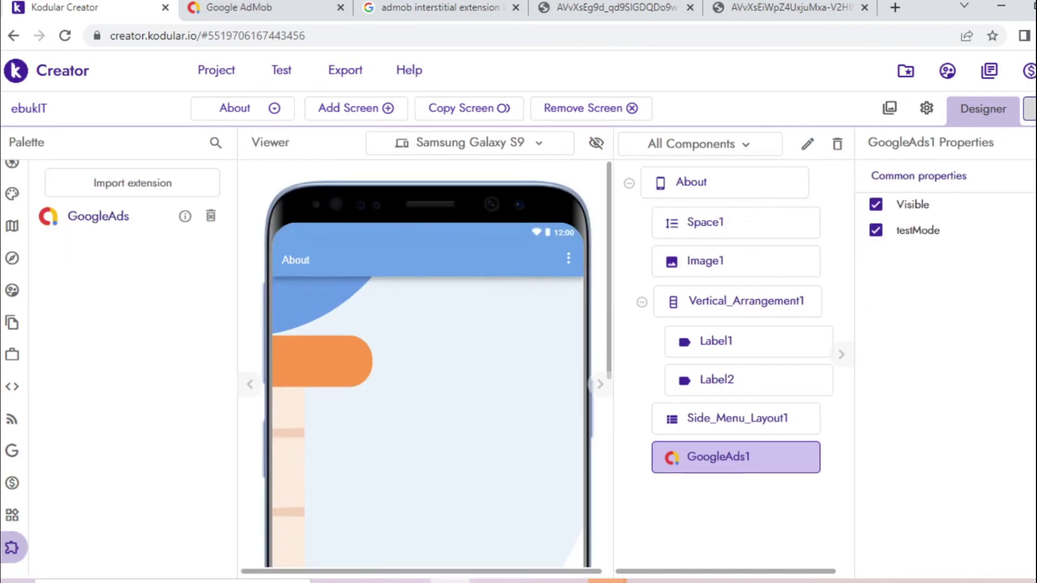
pyautogui.click(1029, 109)
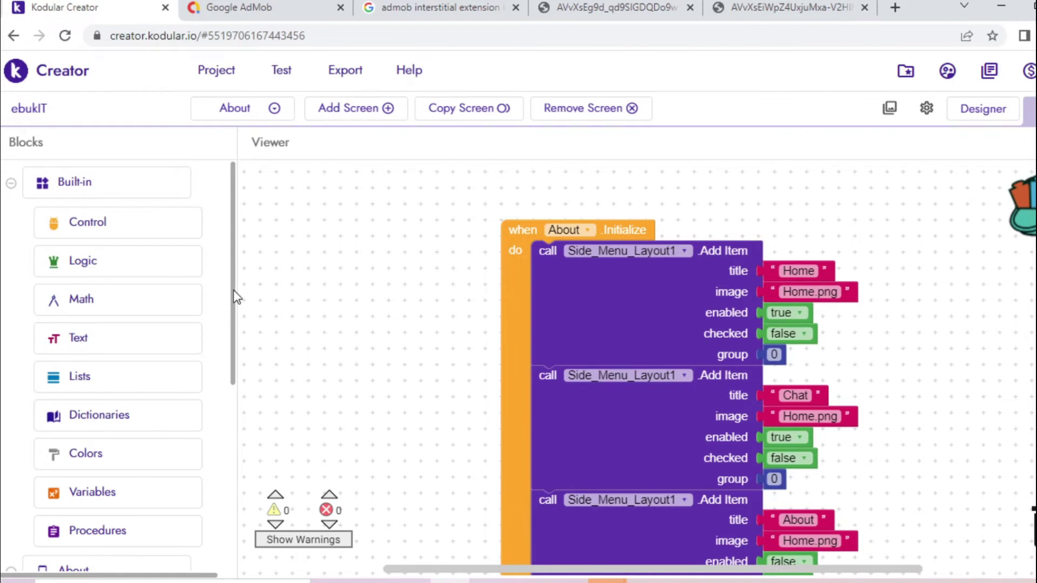
pyautogui.moveTo(233, 290); pyautogui.dragTo(236, 550)
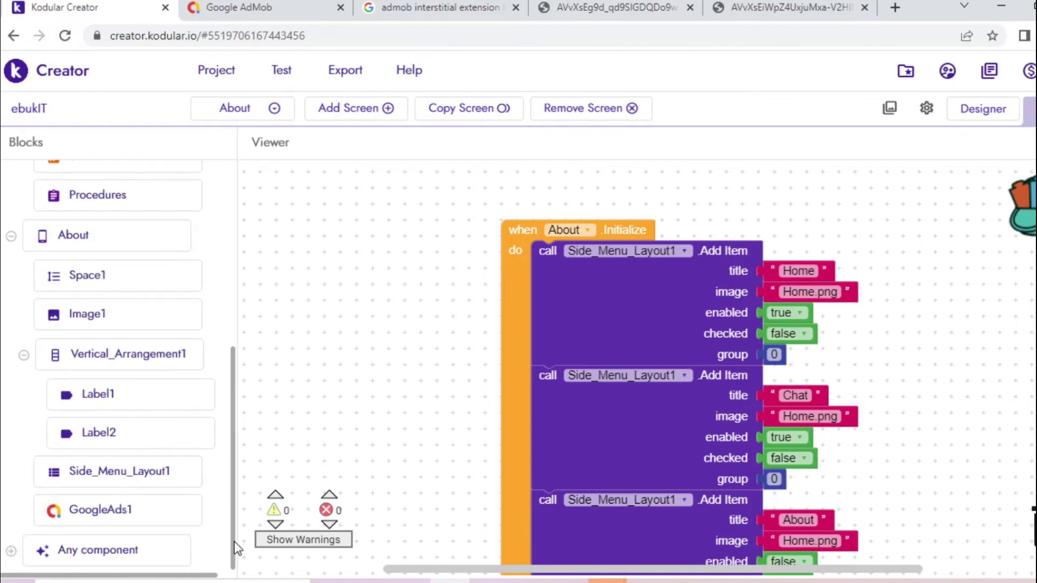
# Step: Place GoogleAds1's LoadInterstitialAd call first inside About.Initialize
pyautogui.click(150, 508)
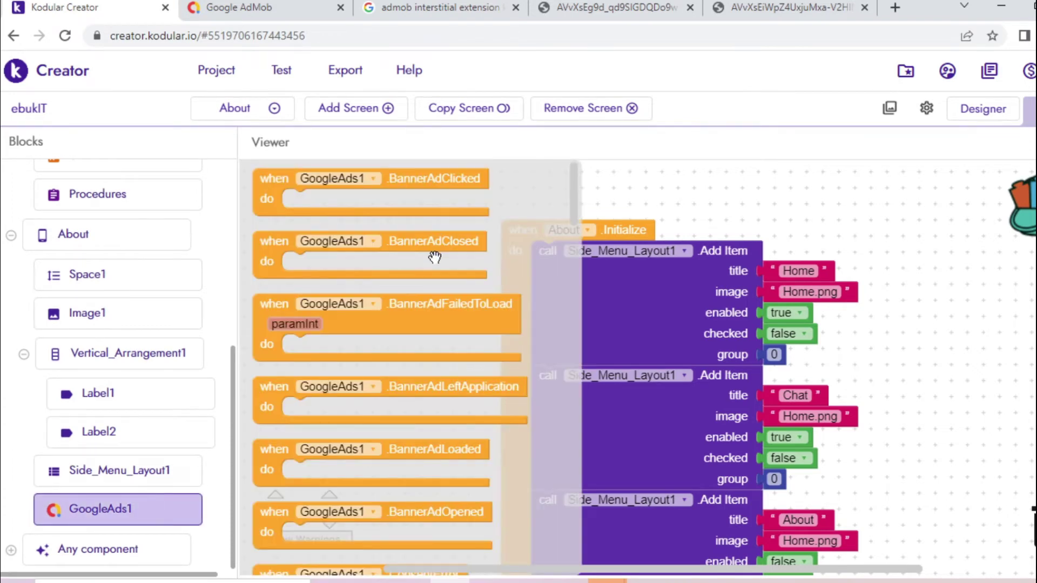
pyautogui.moveTo(574, 207); pyautogui.dragTo(575, 433)
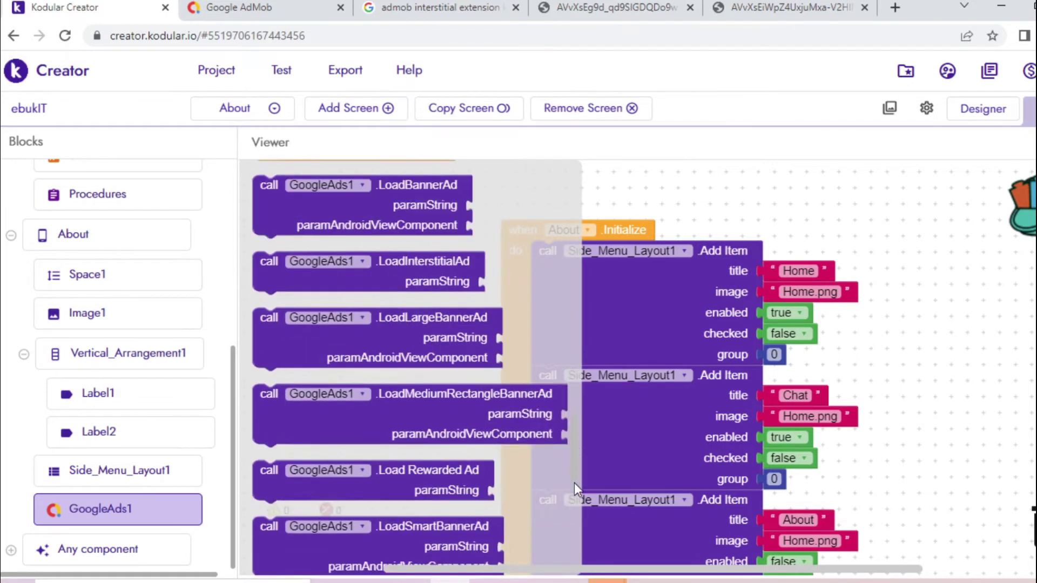
pyautogui.moveTo(574, 427)
pyautogui.mouseDown()
pyautogui.moveTo(575, 497)
pyautogui.moveTo(576, 414)
pyautogui.mouseUp()
pyautogui.click(401, 369)
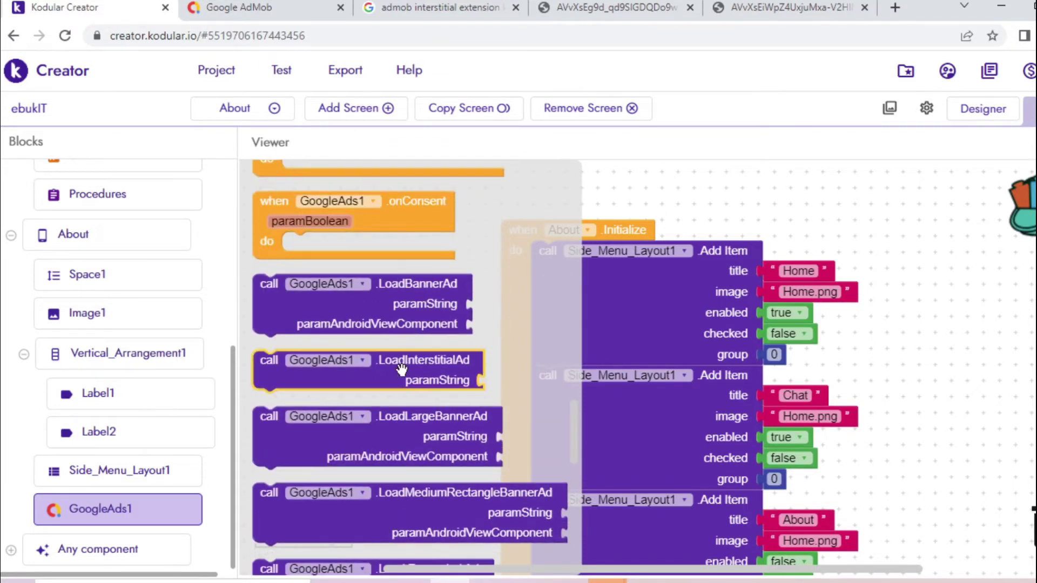
pyautogui.moveTo(400, 368)
pyautogui.mouseDown()
pyautogui.moveTo(688, 247)
pyautogui.moveTo(683, 257)
pyautogui.mouseUp()
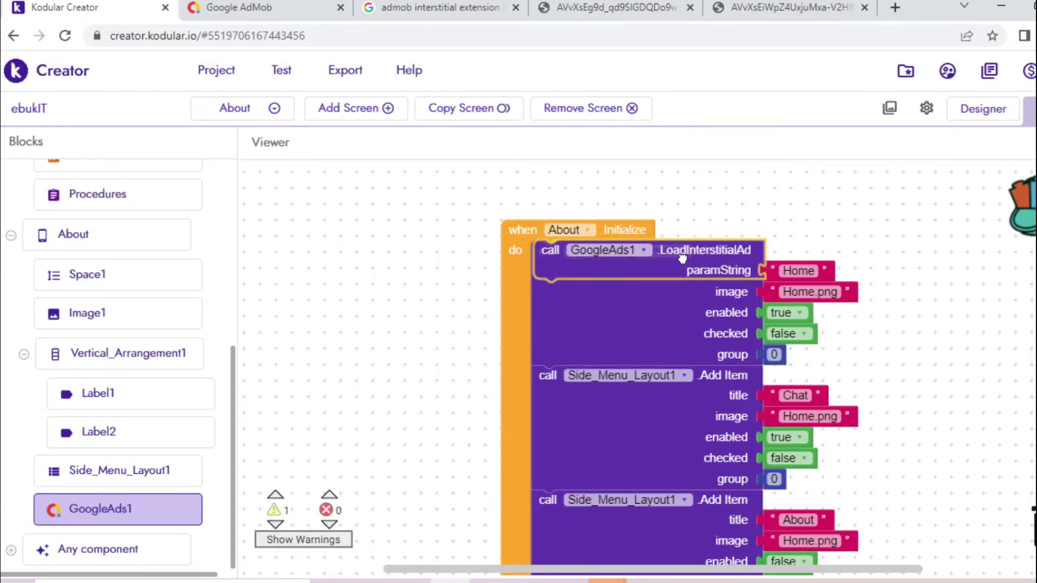
pyautogui.moveTo(683, 256); pyautogui.dragTo(680, 257)
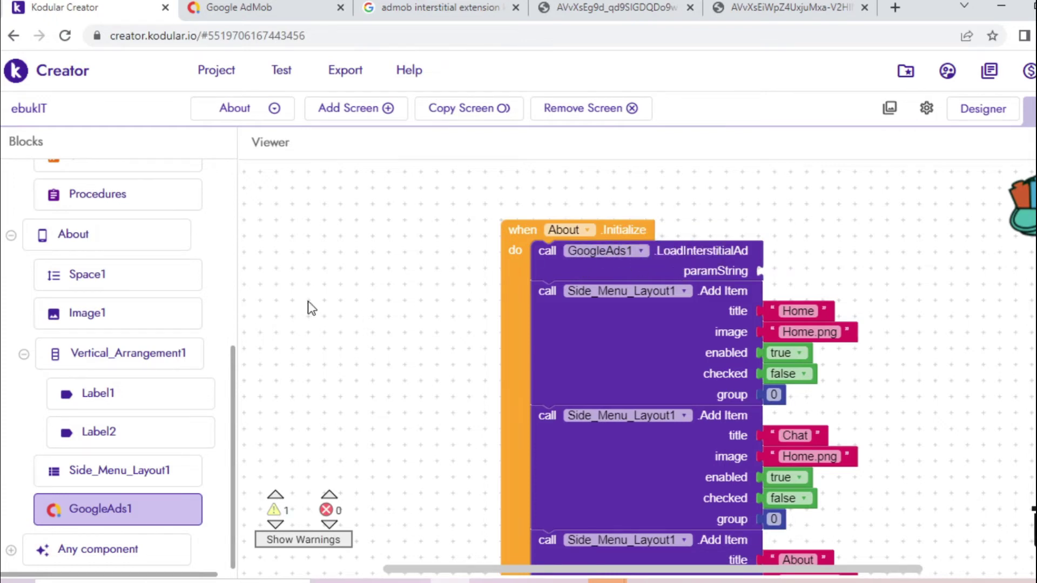
pyautogui.write('""')
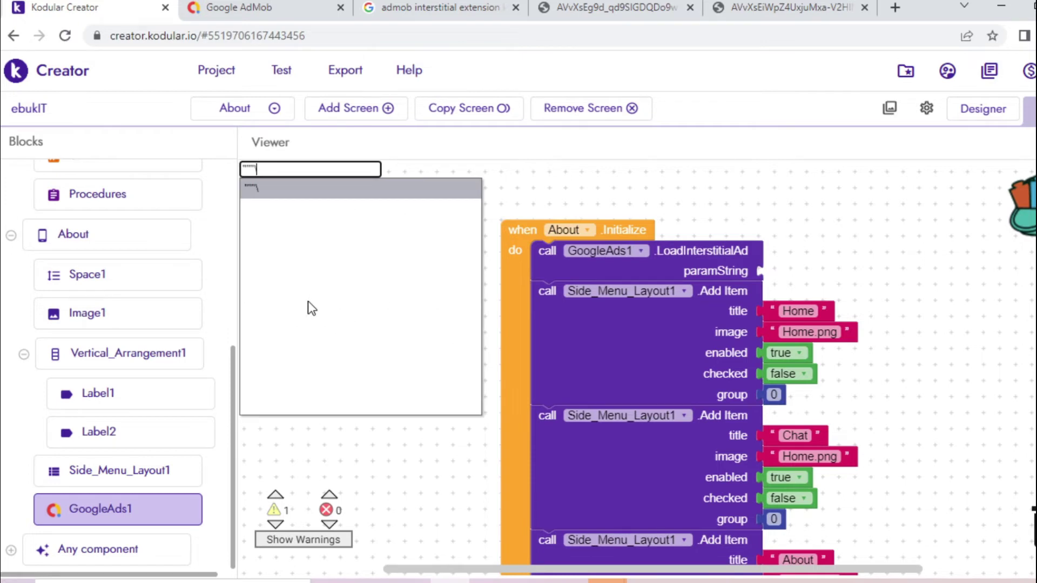
pyautogui.press('Return')
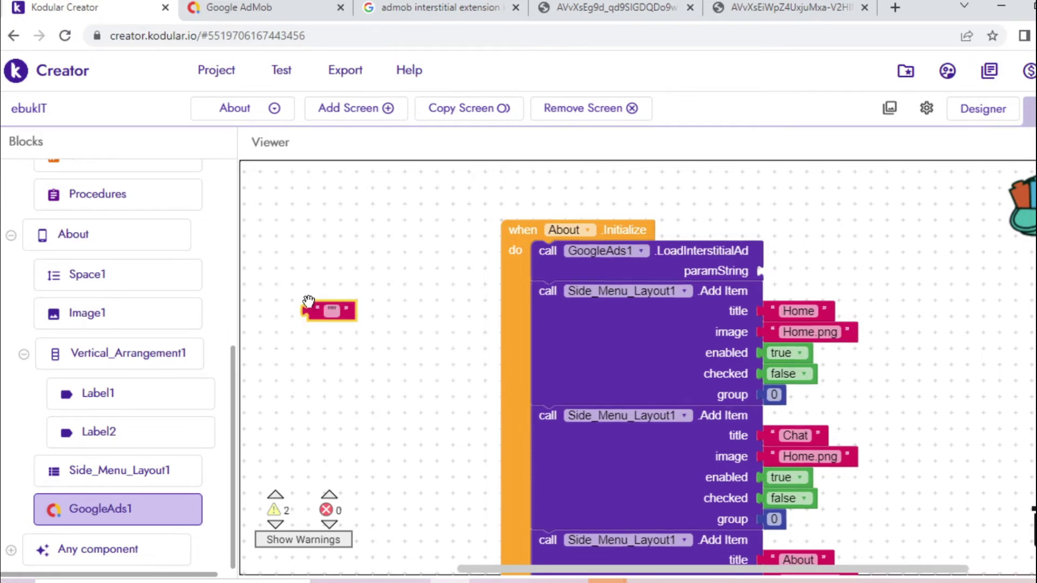
pyautogui.click(332, 312)
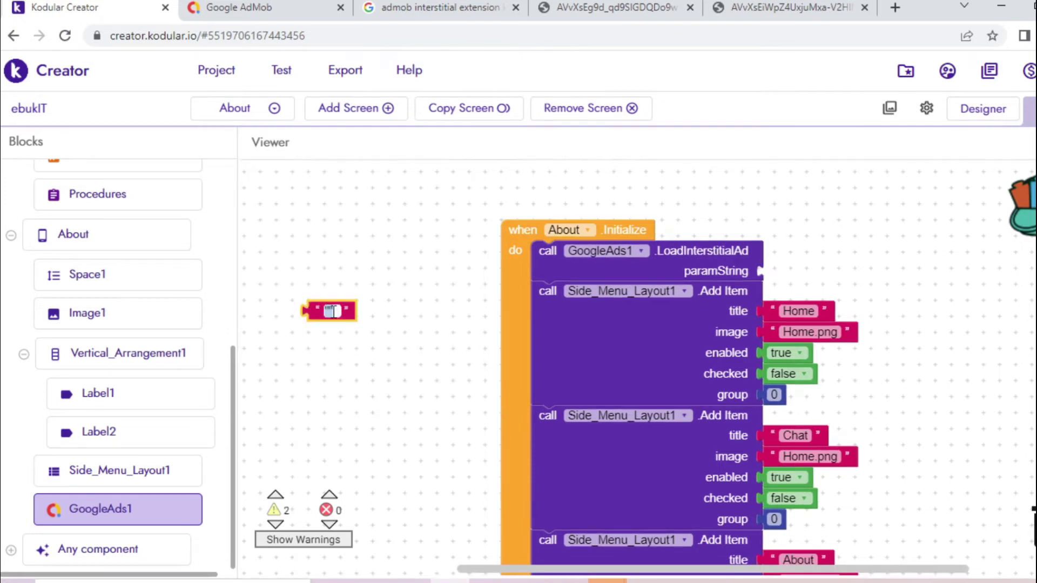
pyautogui.hotkey('ctrl', 'v')
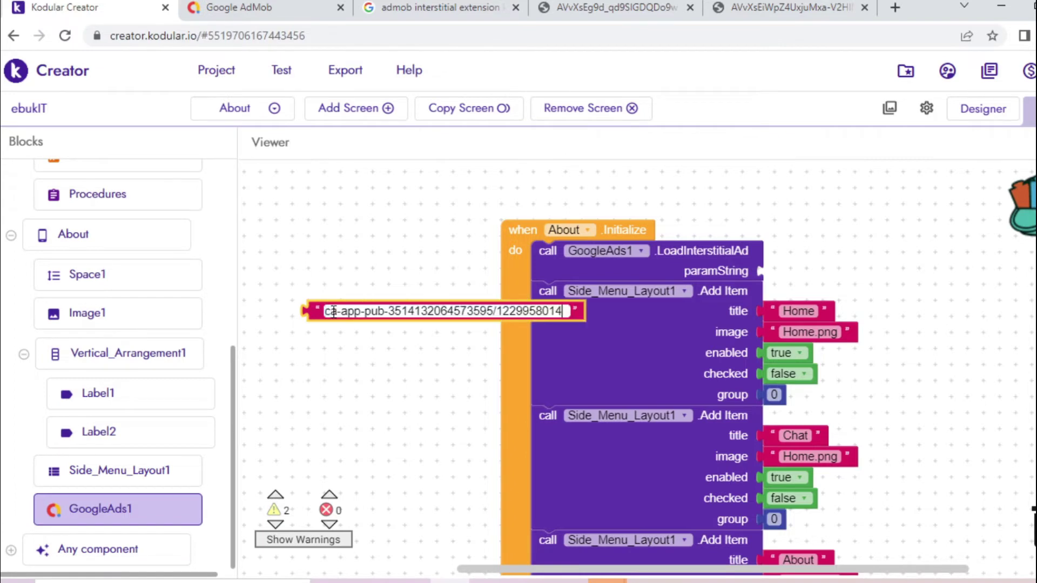
pyautogui.click(386, 412)
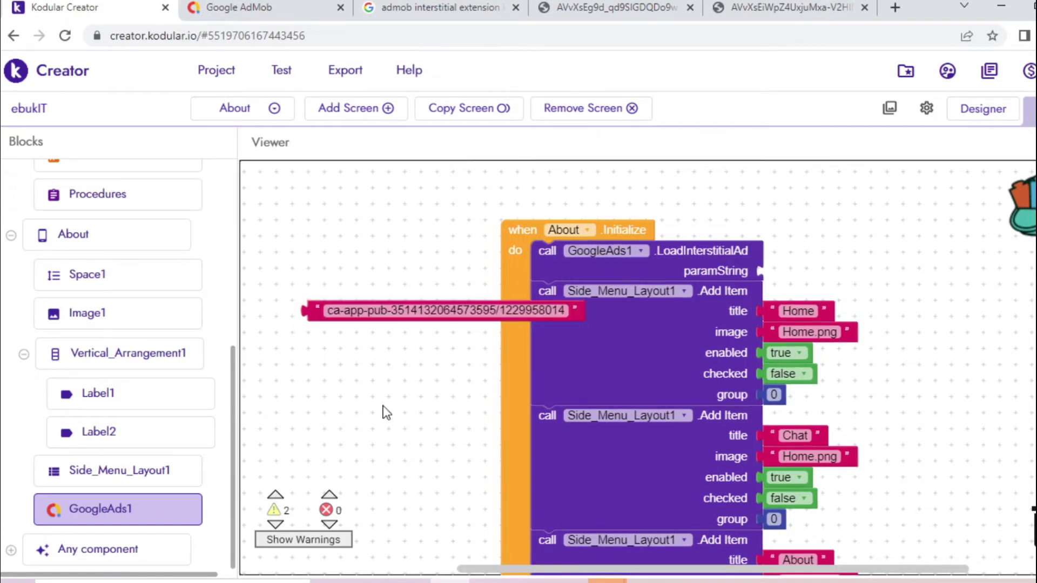
# Step: Check the app in AdMob, then plug the ID text into LoadInterstitialAd's paramString
pyautogui.click(276, 7)
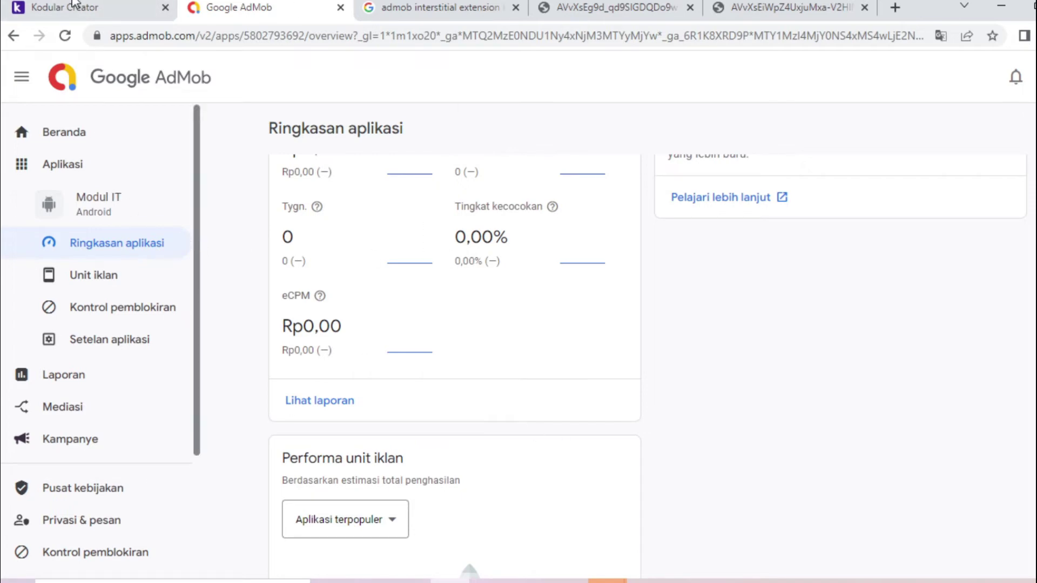
pyautogui.click(76, 7)
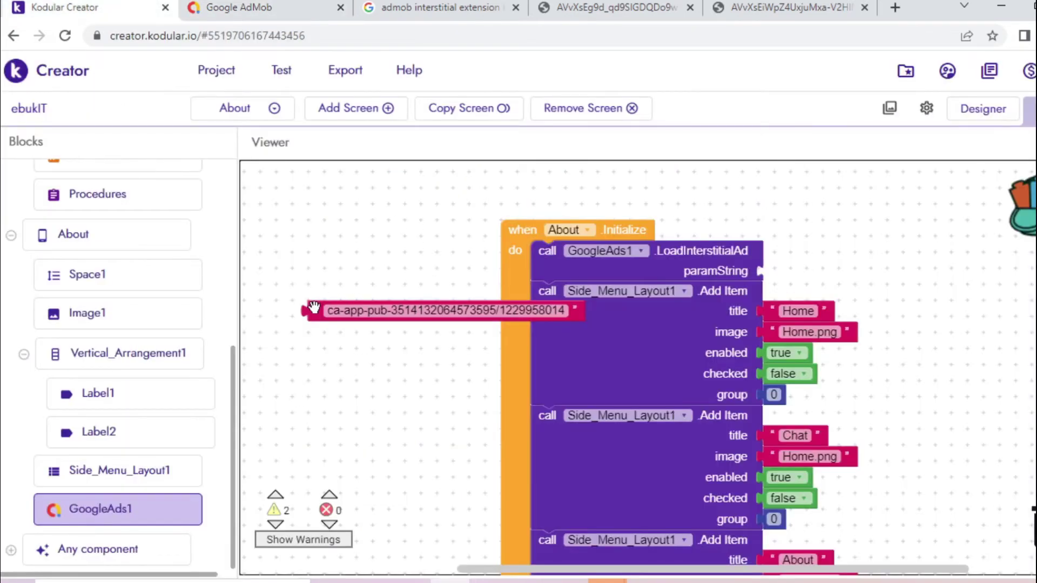
pyautogui.moveTo(313, 307); pyautogui.dragTo(767, 267)
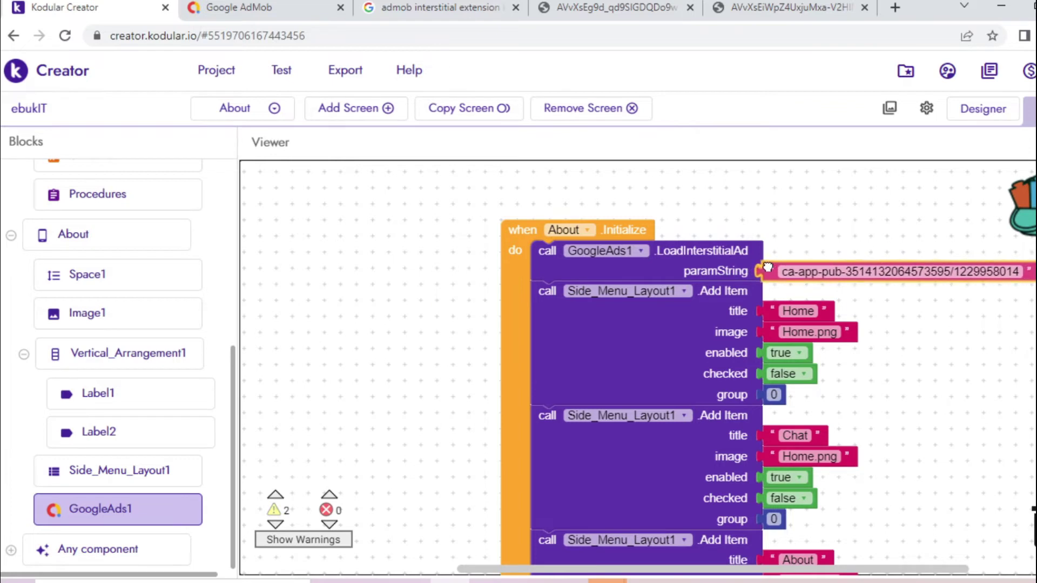
pyautogui.click(432, 358)
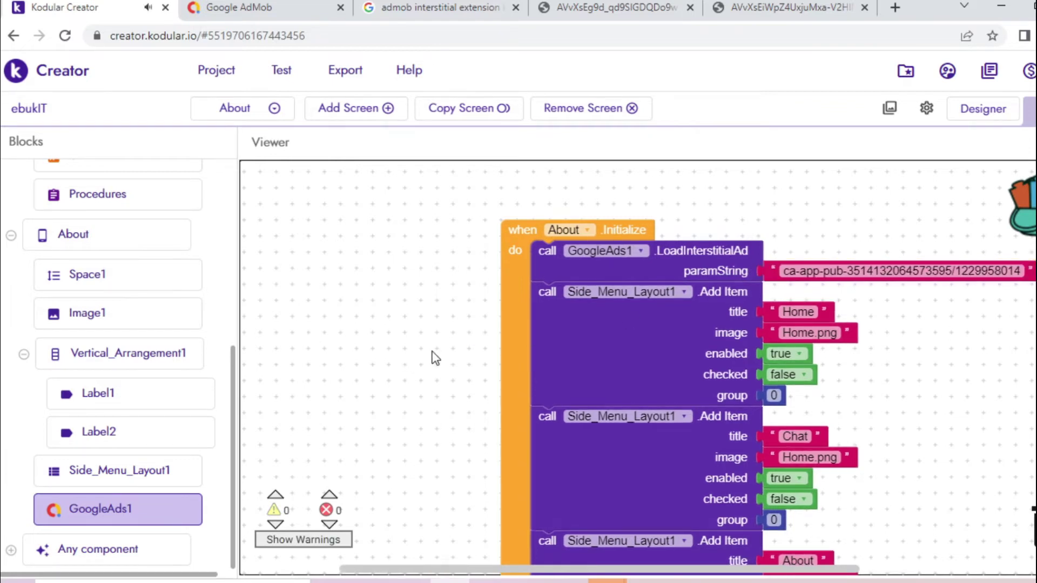
# Step: Add a 'when GoogleAds1.InterstitialAdLoaded' handler to the About workspace
pyautogui.click(152, 508)
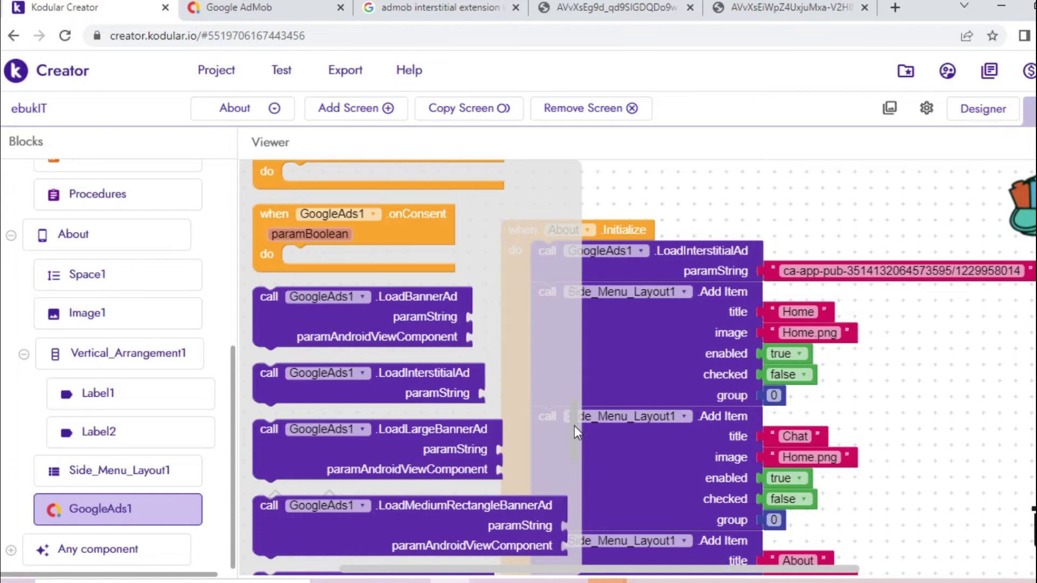
pyautogui.scroll(-1, 575, 453)
pyautogui.scroll(-3, 575, 482)
pyautogui.scroll(-2, 575, 483)
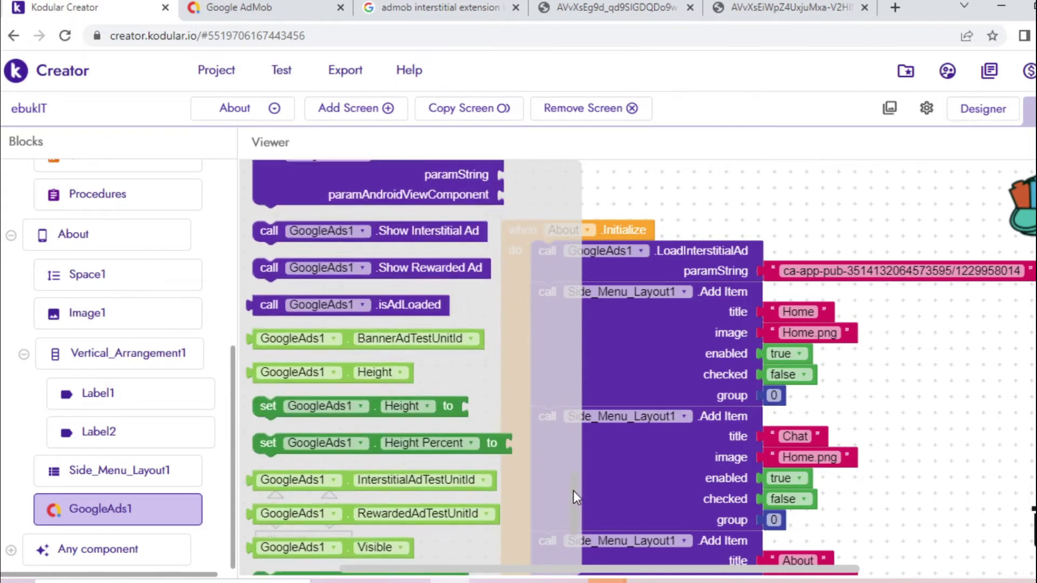
pyautogui.scroll(-2, 573, 490)
pyautogui.scroll(-2, 576, 470)
pyautogui.scroll(3, 580, 405)
pyautogui.scroll(2, 582, 374)
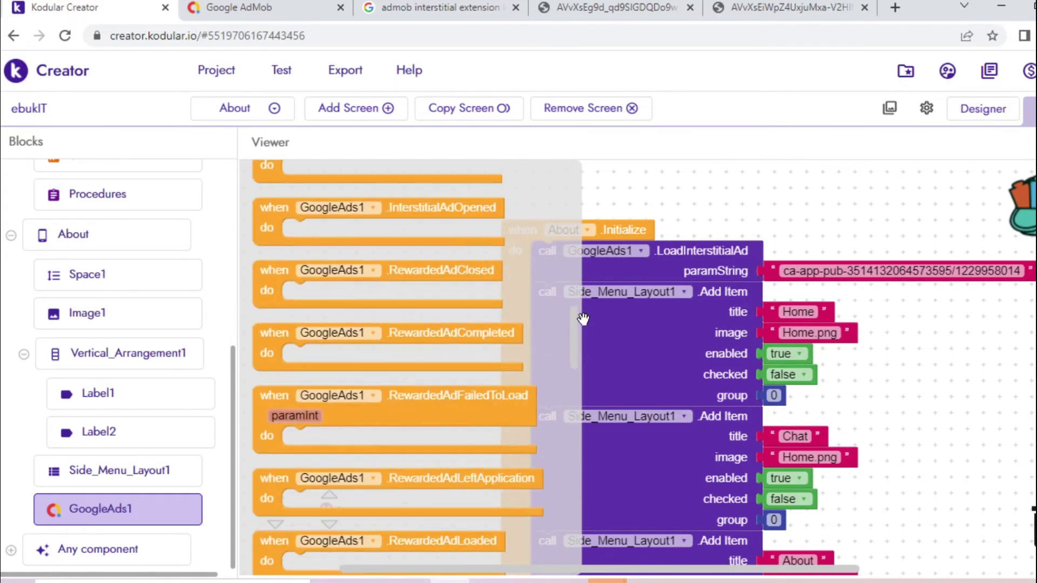
pyautogui.scroll(-1, 583, 325)
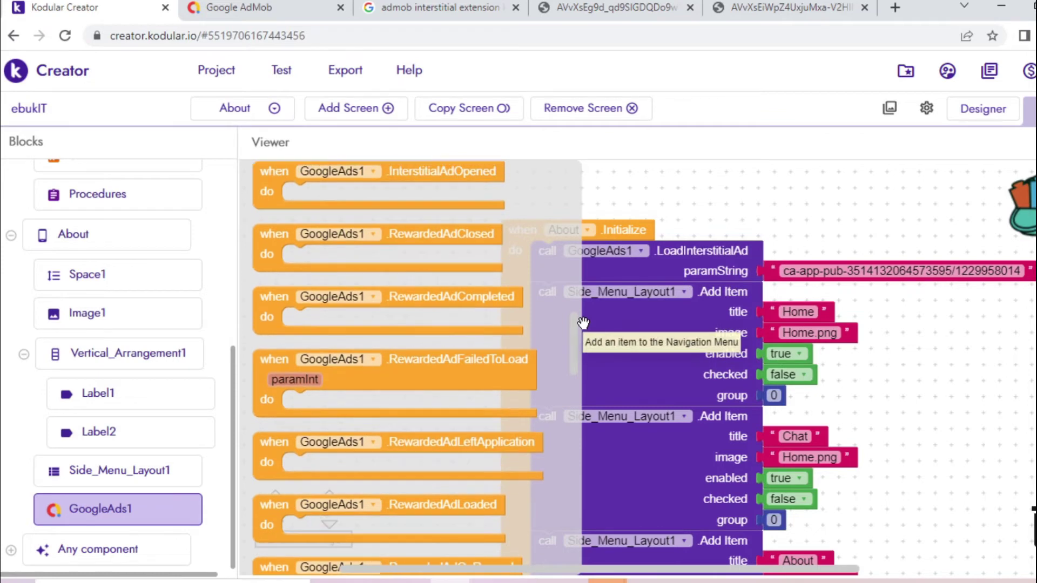
pyautogui.scroll(-2, 583, 333)
pyautogui.scroll(-3, 582, 347)
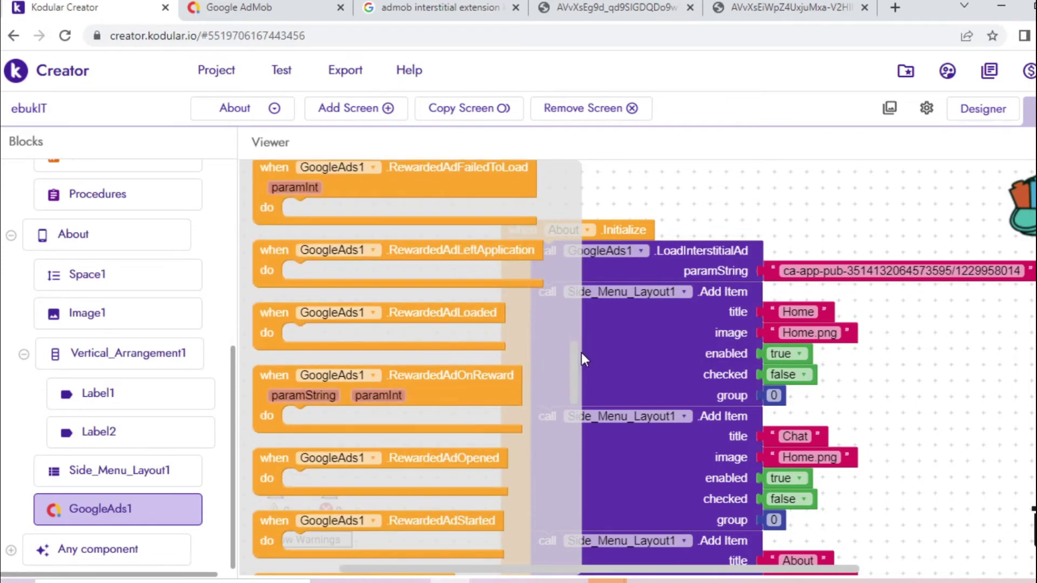
pyautogui.scroll(-1, 581, 352)
pyautogui.scroll(-2, 581, 365)
pyautogui.scroll(10, 581, 371)
pyautogui.scroll(2, 576, 276)
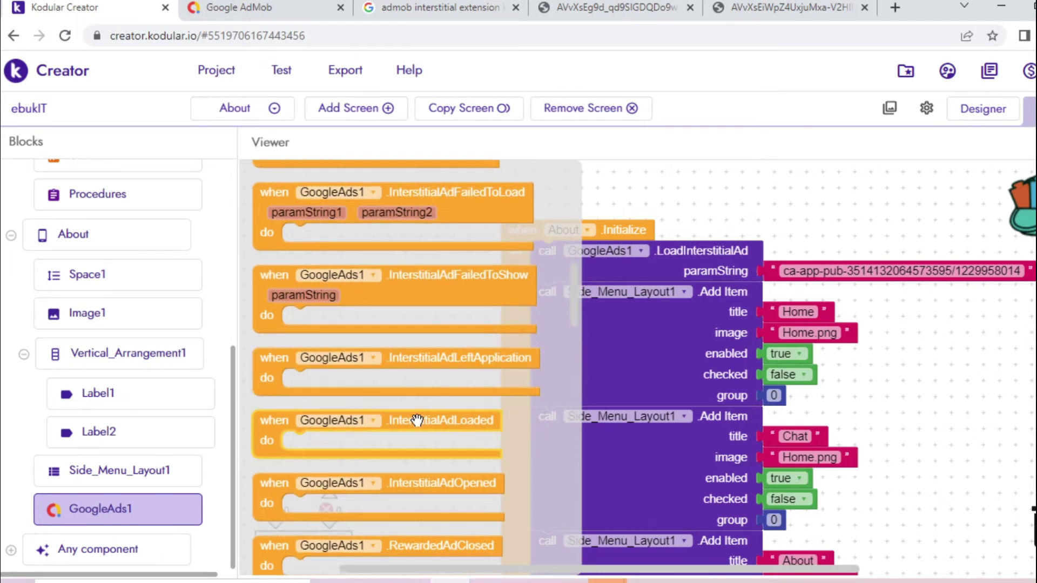
pyautogui.moveTo(417, 420)
pyautogui.mouseDown()
pyautogui.moveTo(762, 184)
pyautogui.moveTo(843, 177)
pyautogui.mouseUp()
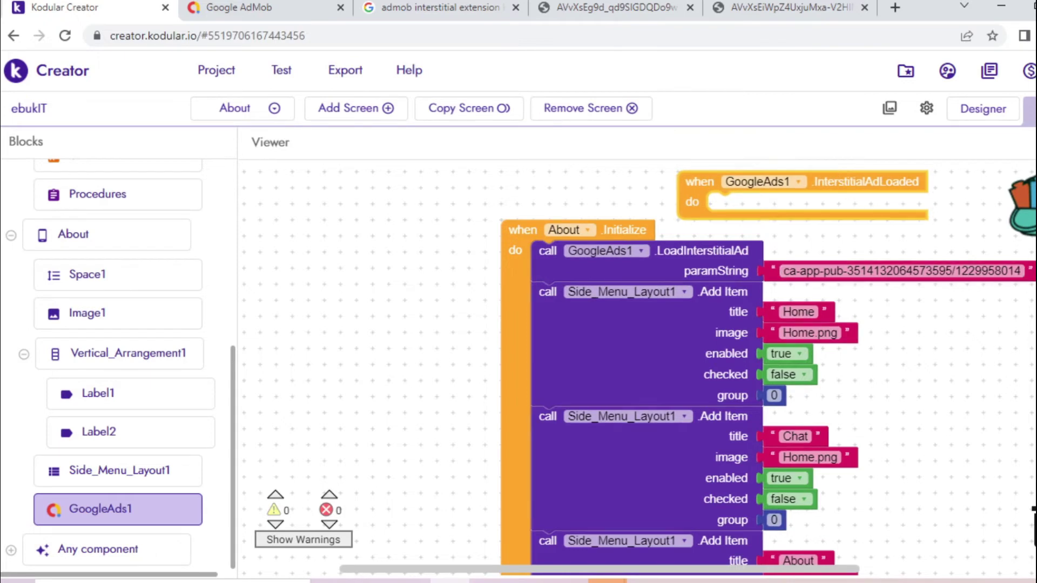
pyautogui.scroll(3, 851, 210)
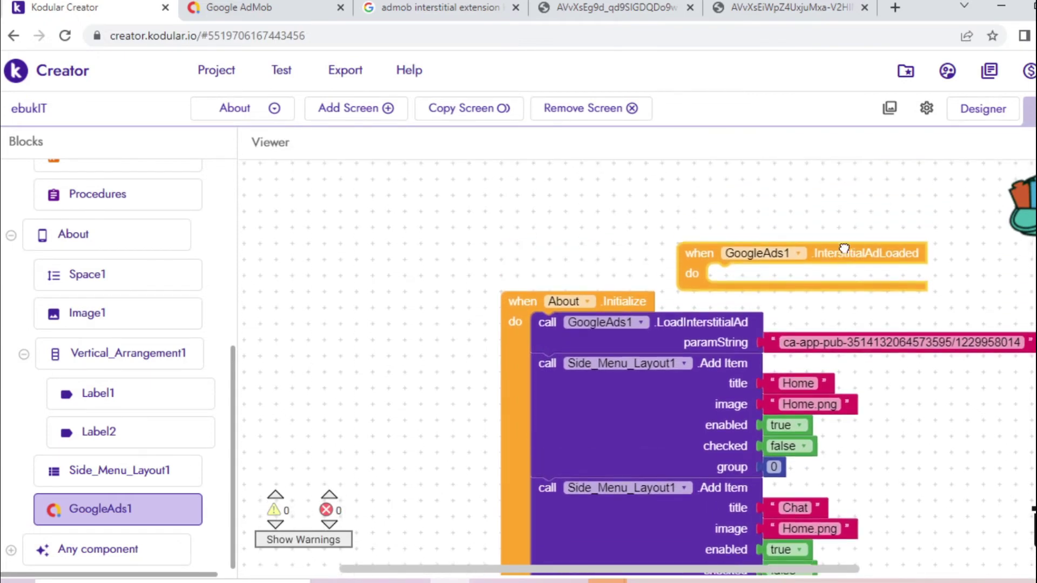
pyautogui.moveTo(863, 264); pyautogui.dragTo(880, 232)
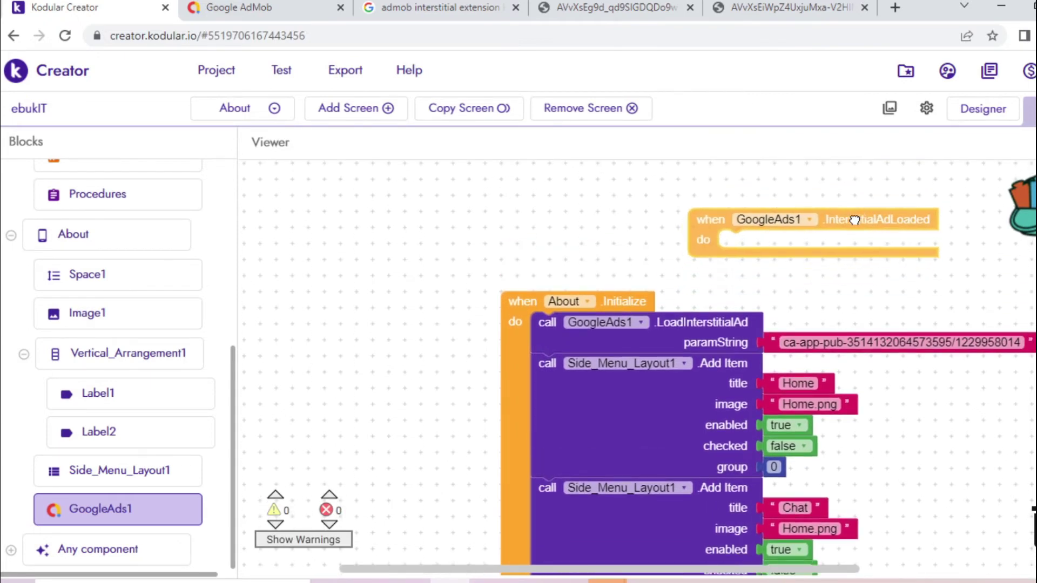
pyautogui.click(124, 519)
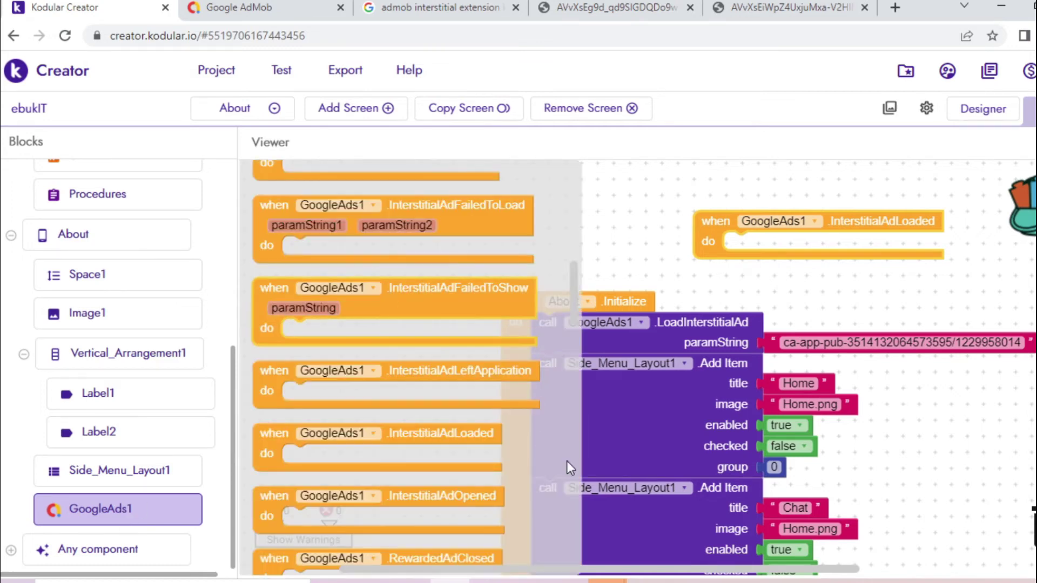
pyautogui.moveTo(575, 286)
pyautogui.mouseDown()
pyautogui.moveTo(565, 470)
pyautogui.moveTo(569, 391)
pyautogui.moveTo(572, 464)
pyautogui.mouseUp()
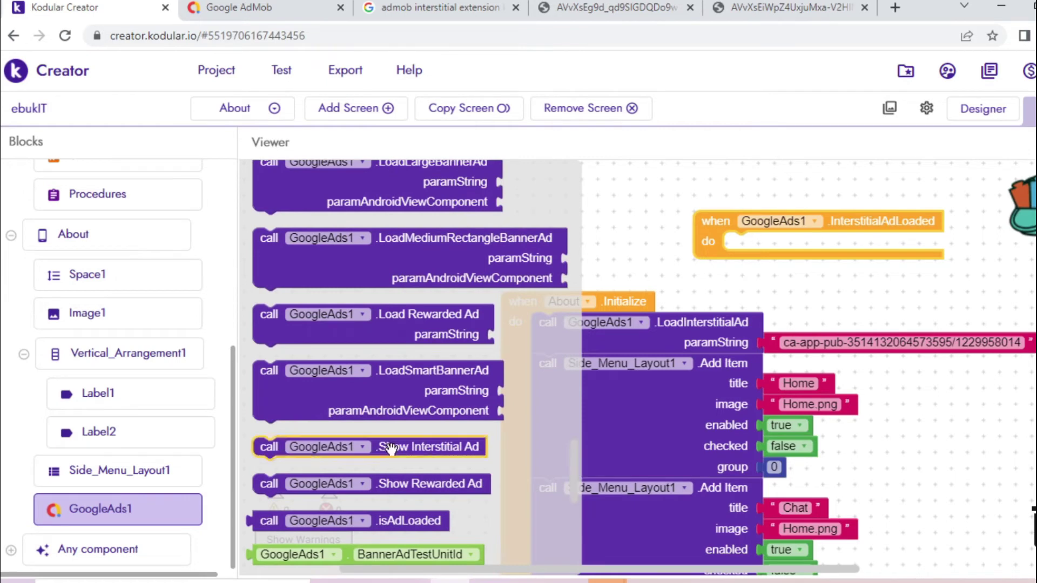
# Step: Put GoogleAds1's Show Interstitial Ad call inside the InterstitialAdLoaded handler
pyautogui.moveTo(389, 448); pyautogui.dragTo(859, 243)
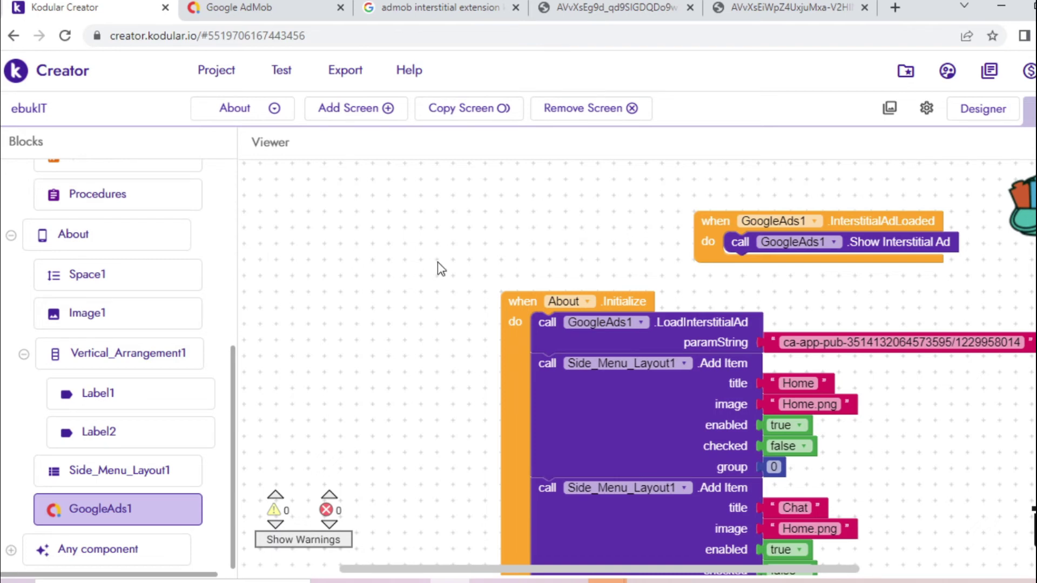
# Step: Choose Home from the screen selector to view its banner-loading Initialize blocks
pyautogui.click(273, 111)
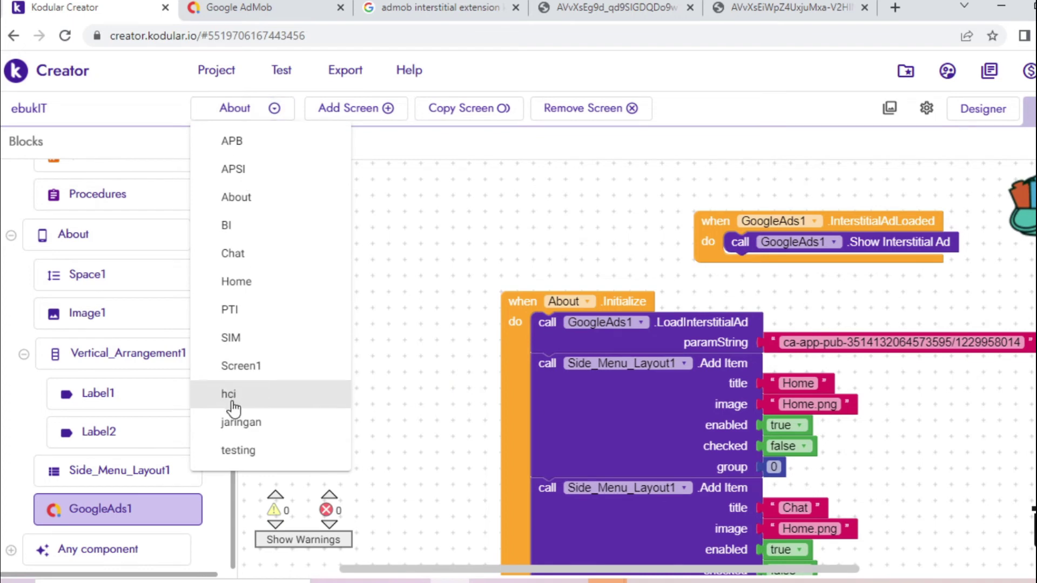
pyautogui.click(237, 282)
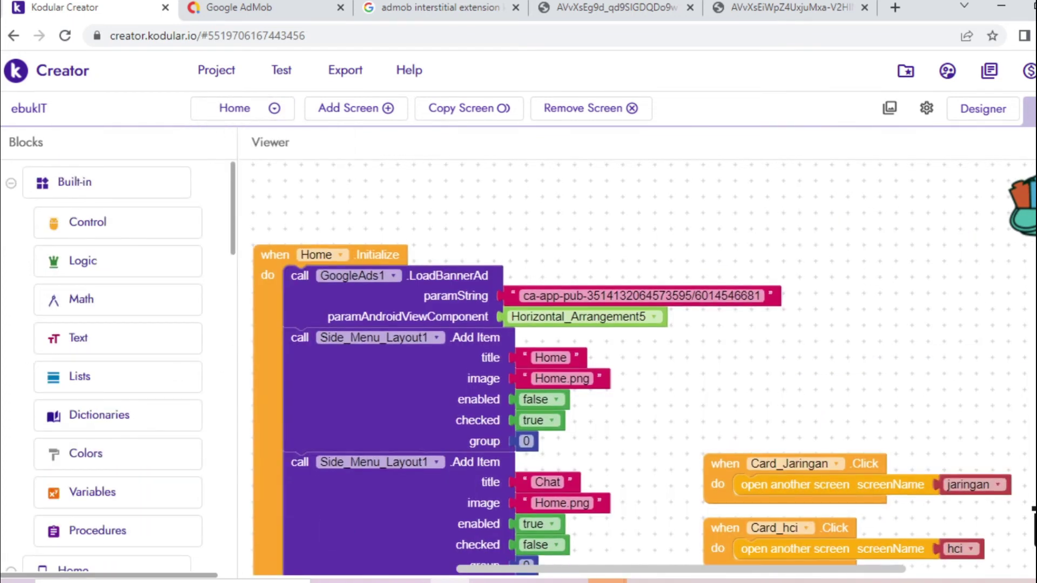
pyautogui.scroll(-2, 632, 386)
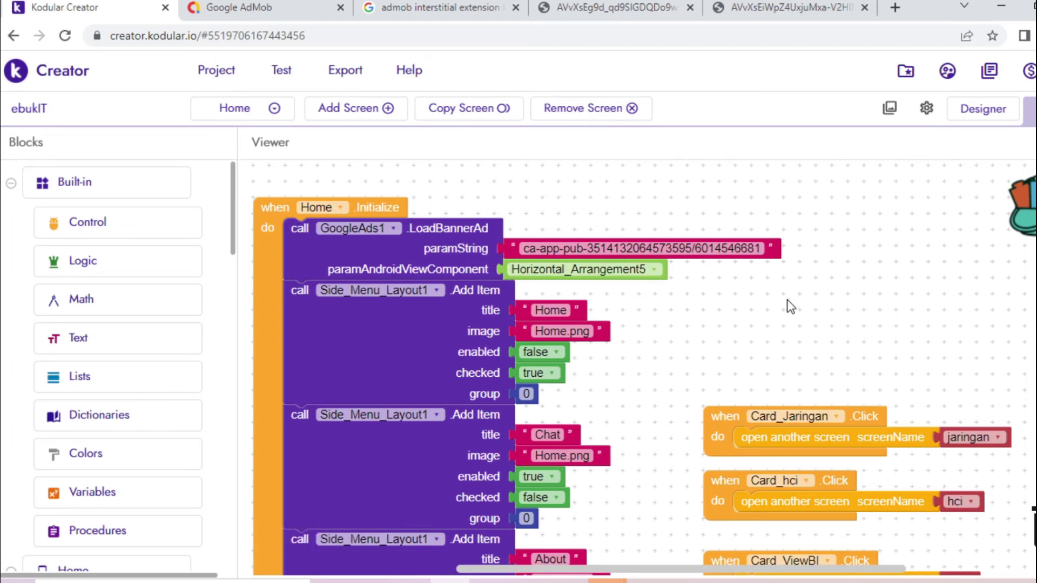
pyautogui.scroll(1, 632, 366)
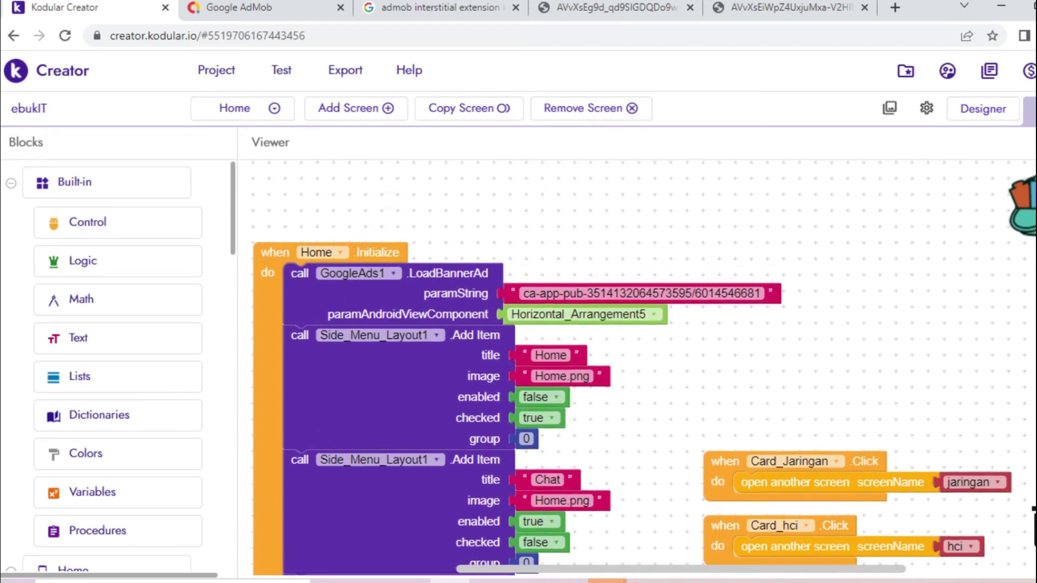
pyautogui.scroll(-1, 633, 365)
pyautogui.scroll(-1, 632, 364)
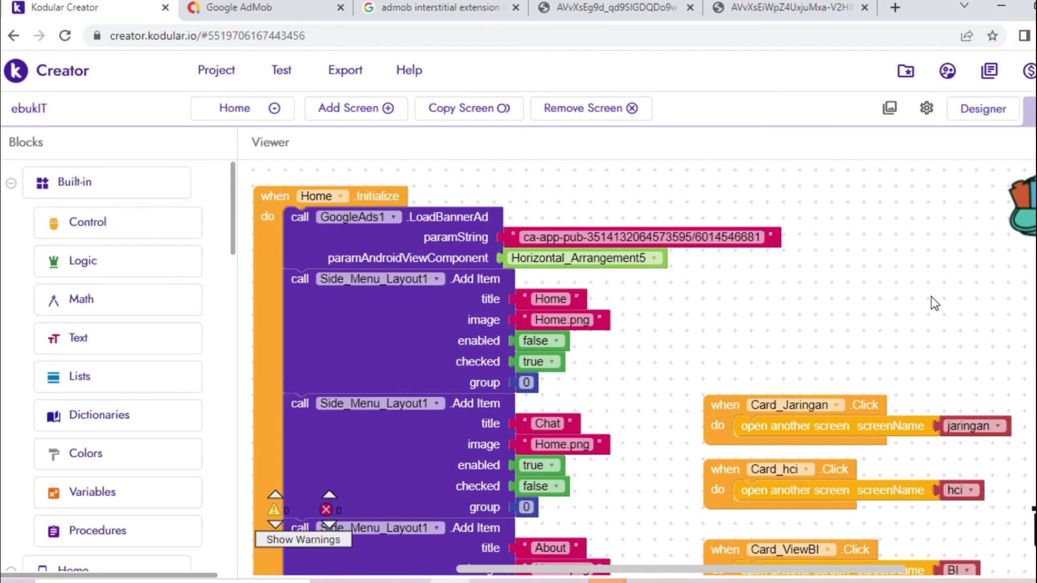